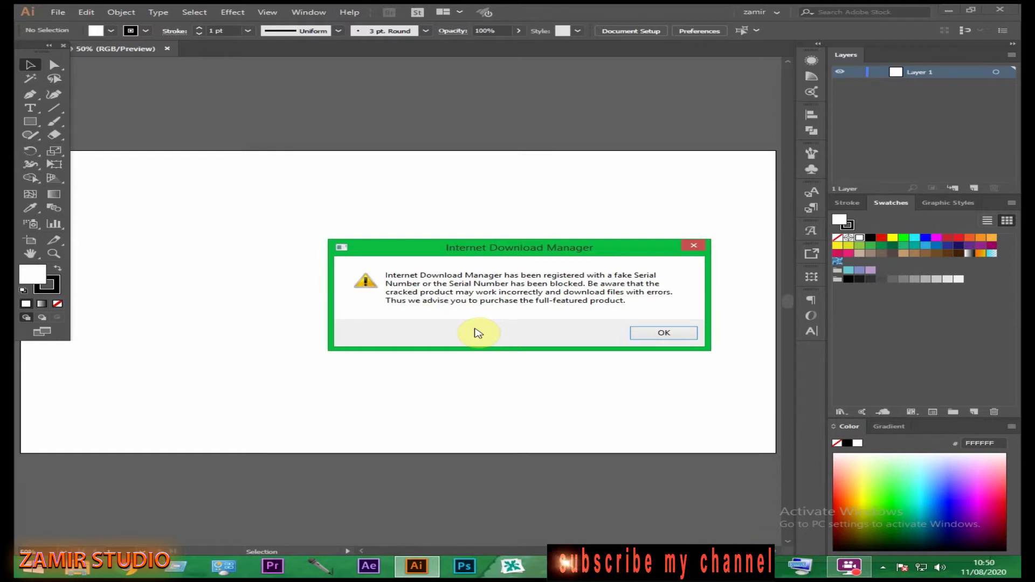
# - Dismiss the Internet Download Manager warning to reveal the blank artboard
pyautogui.press('Return')
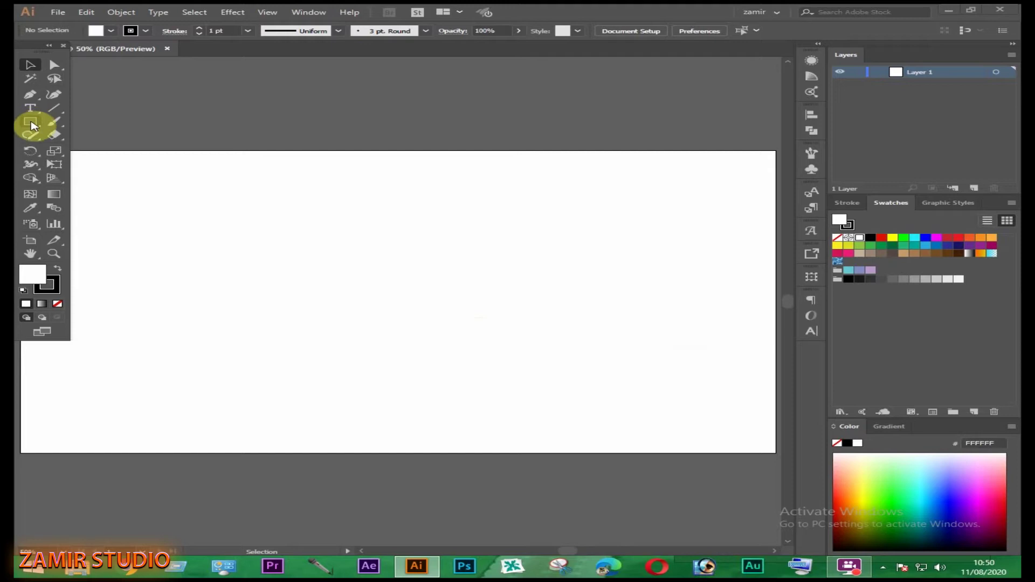
# - Draw a rectangle near the artboard centre with the Rectangle Tool and nudge it right
pyautogui.click(32, 123)
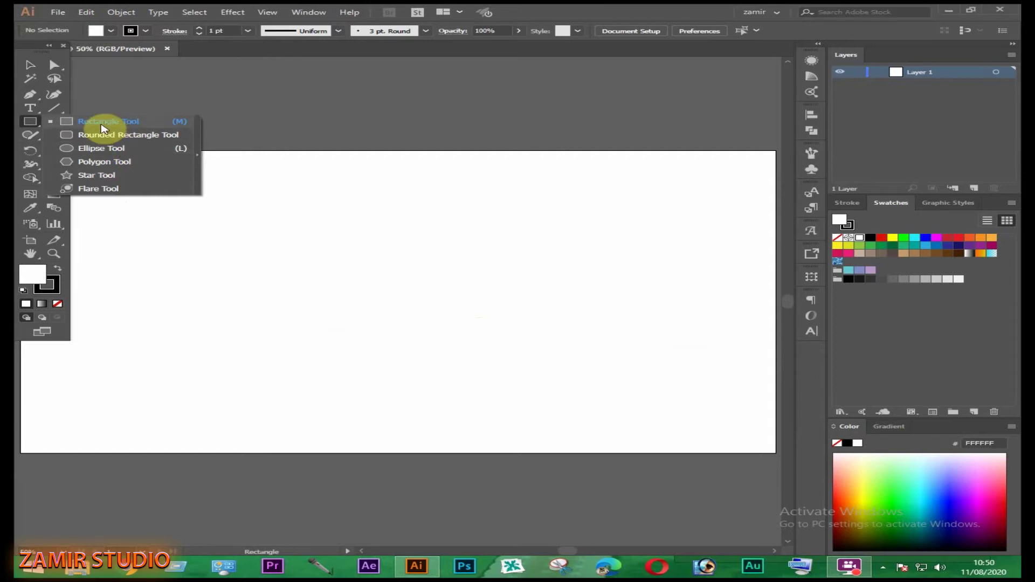
pyautogui.click(118, 125)
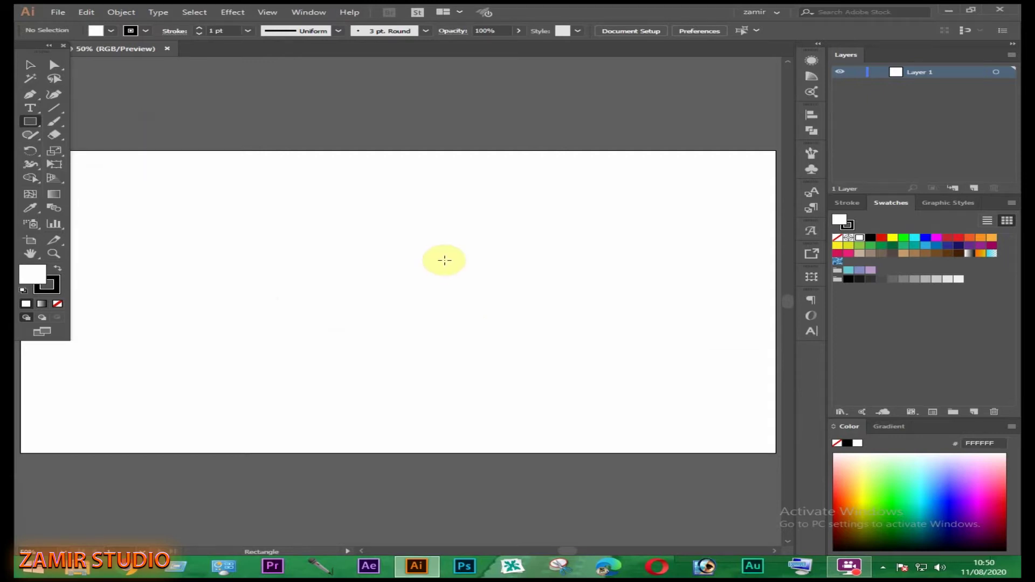
pyautogui.moveTo(313, 257); pyautogui.dragTo(448, 331)
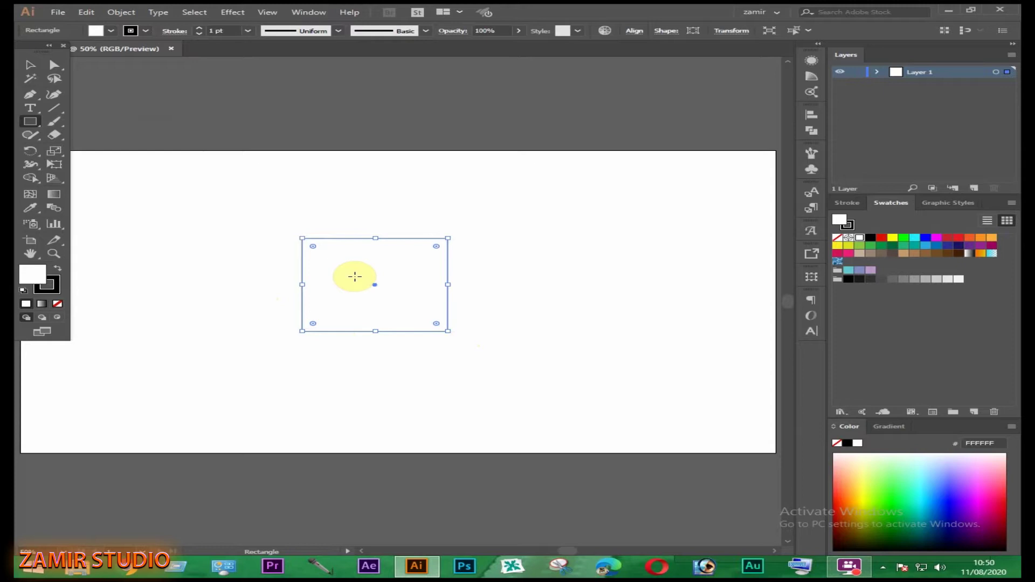
pyautogui.doubleClick(30, 65)
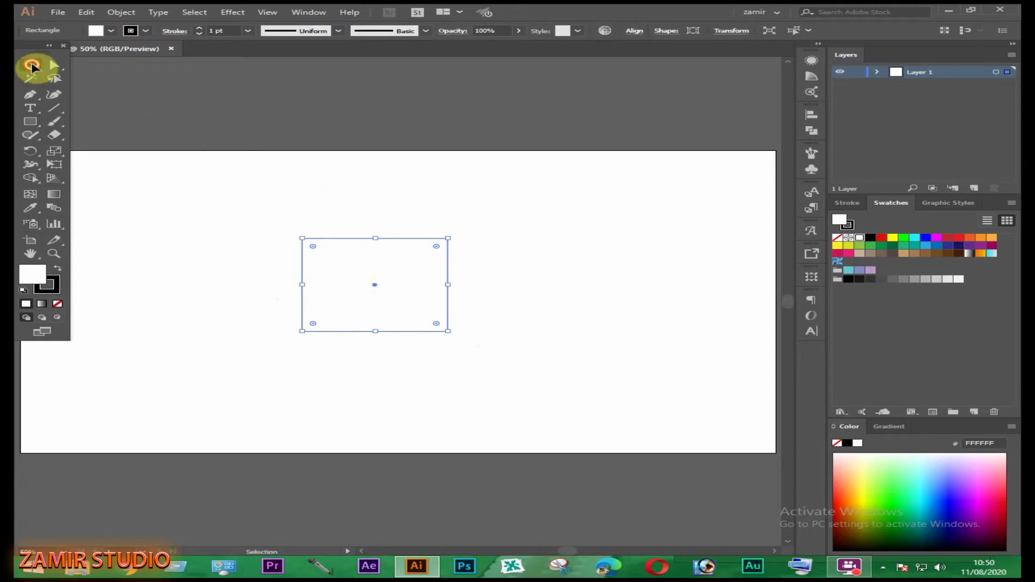
pyautogui.click(302, 374)
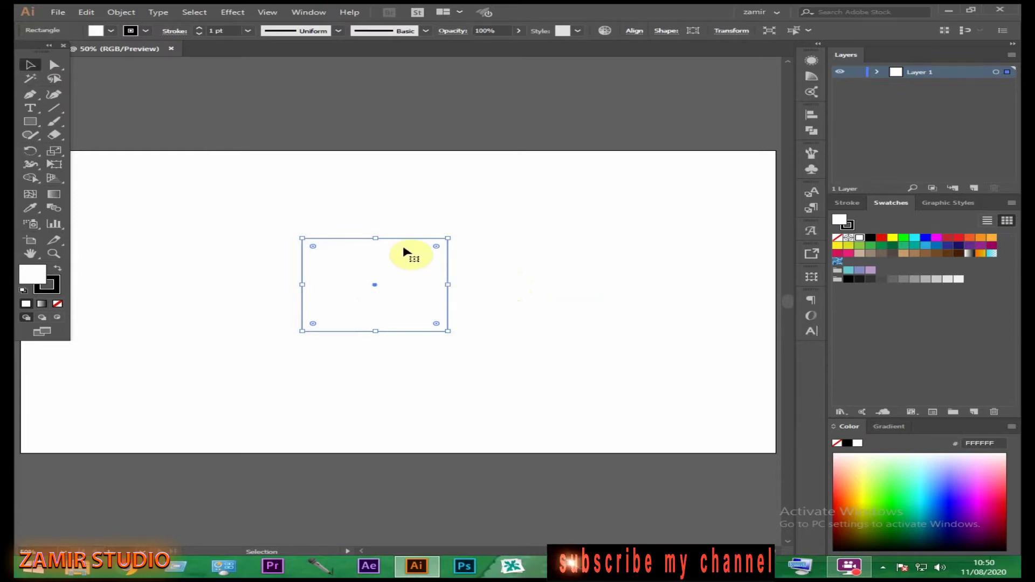
pyautogui.moveTo(414, 243); pyautogui.dragTo(451, 242)
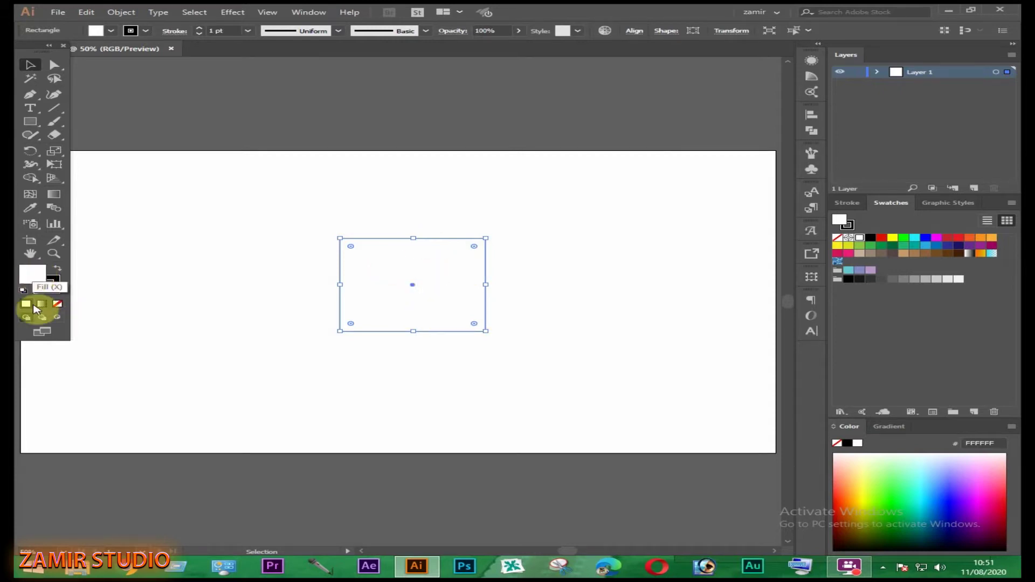
# - Fill the rectangle yellow, then change the fill to red FF0037 in the Color Picker
pyautogui.click(47, 283)
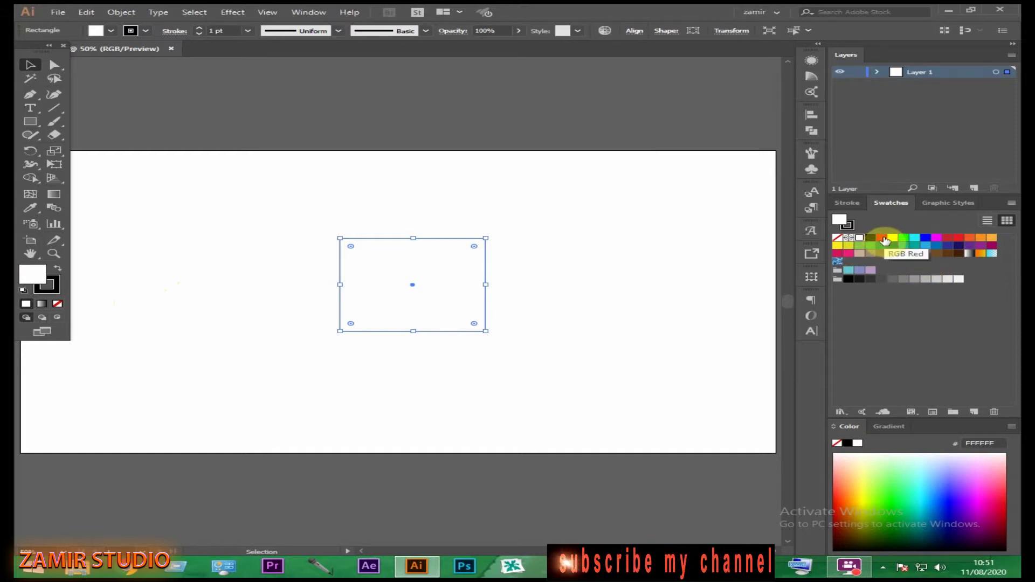
pyautogui.click(892, 237)
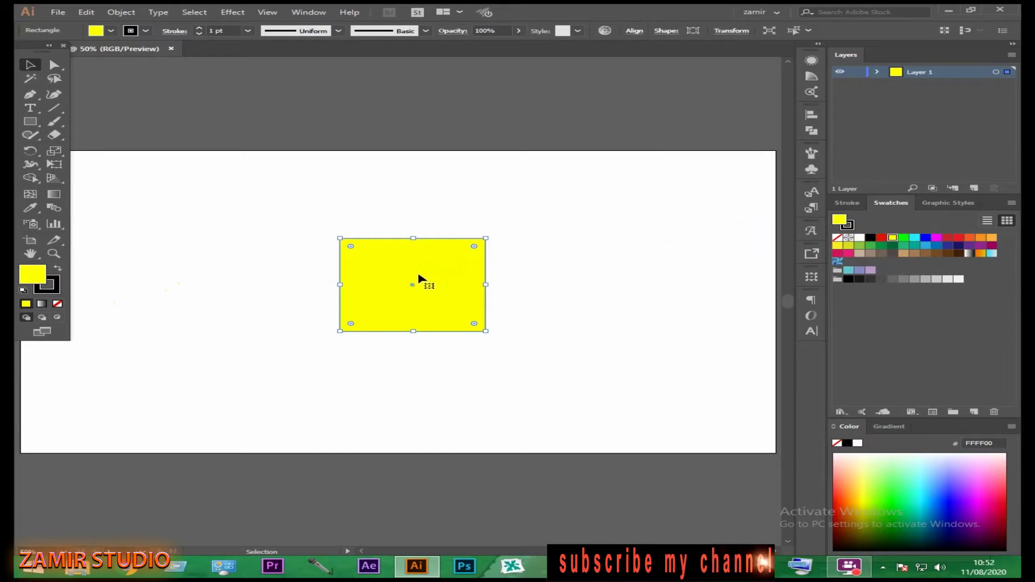
pyautogui.doubleClick(34, 276)
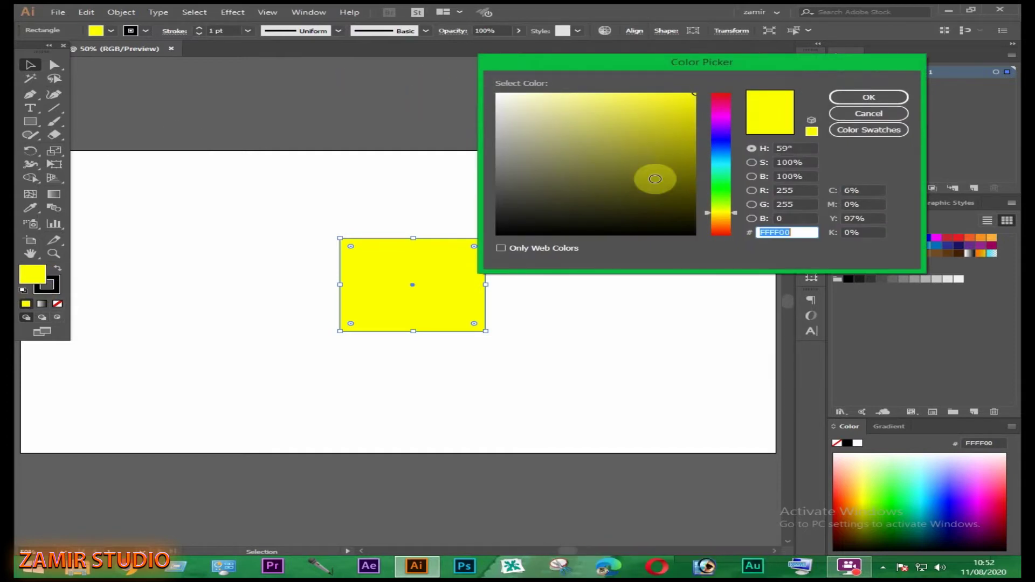
pyautogui.moveTo(717, 178); pyautogui.dragTo(720, 97)
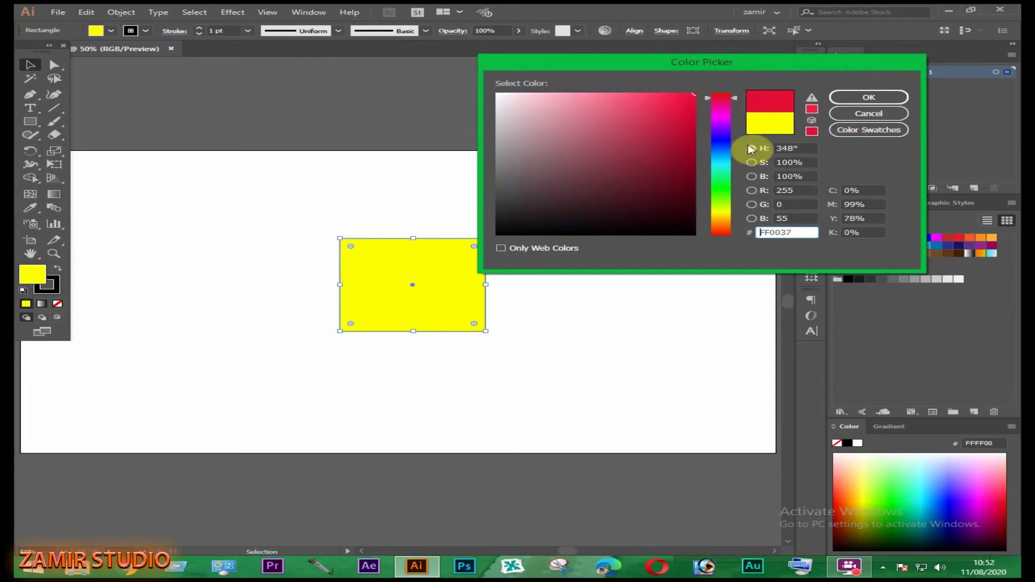
pyautogui.click(874, 98)
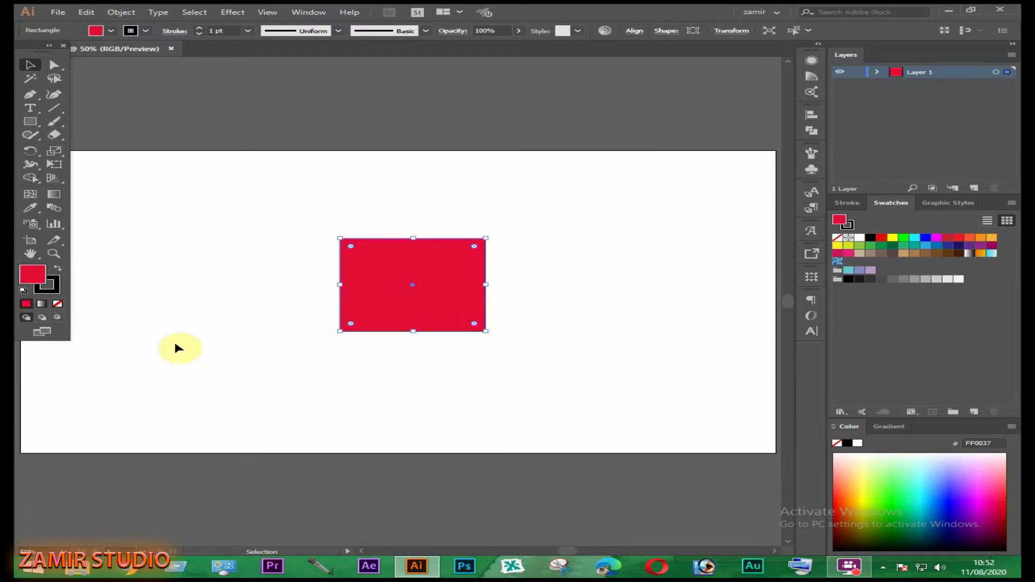
# - Keep the rectangle's red fill and set its stroke weight to 10 pt
pyautogui.click(58, 305)
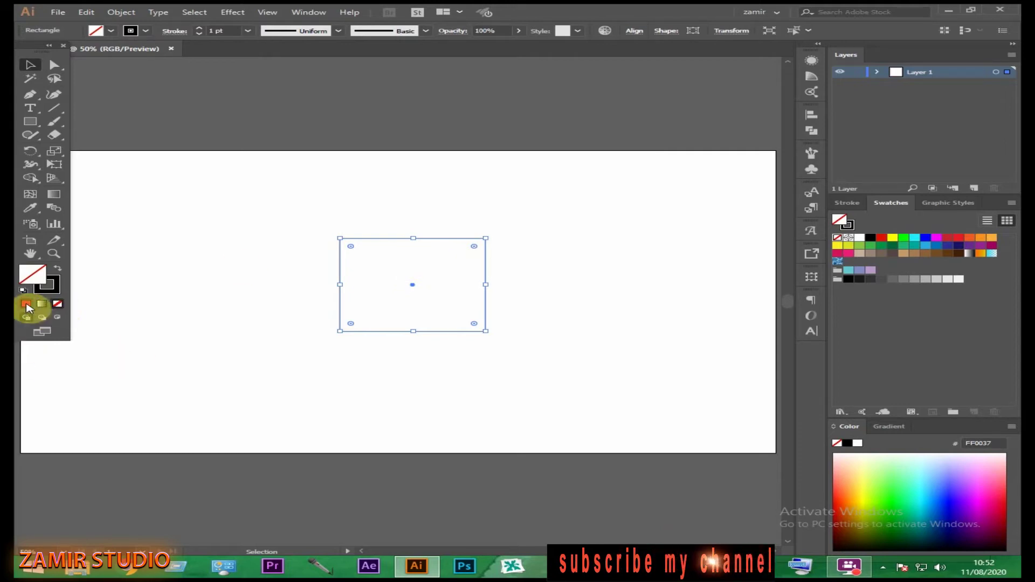
pyautogui.click(26, 304)
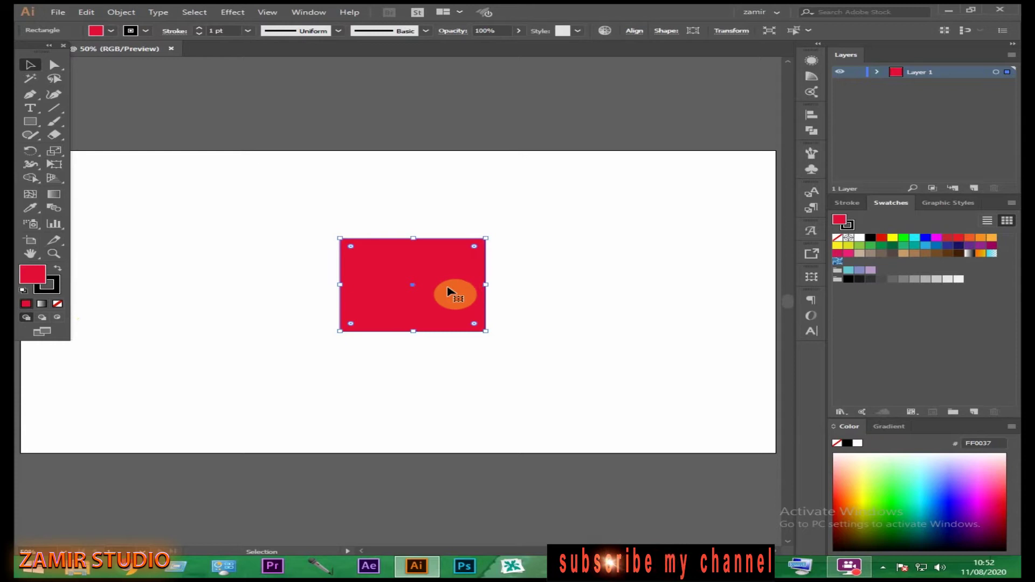
pyautogui.click(55, 292)
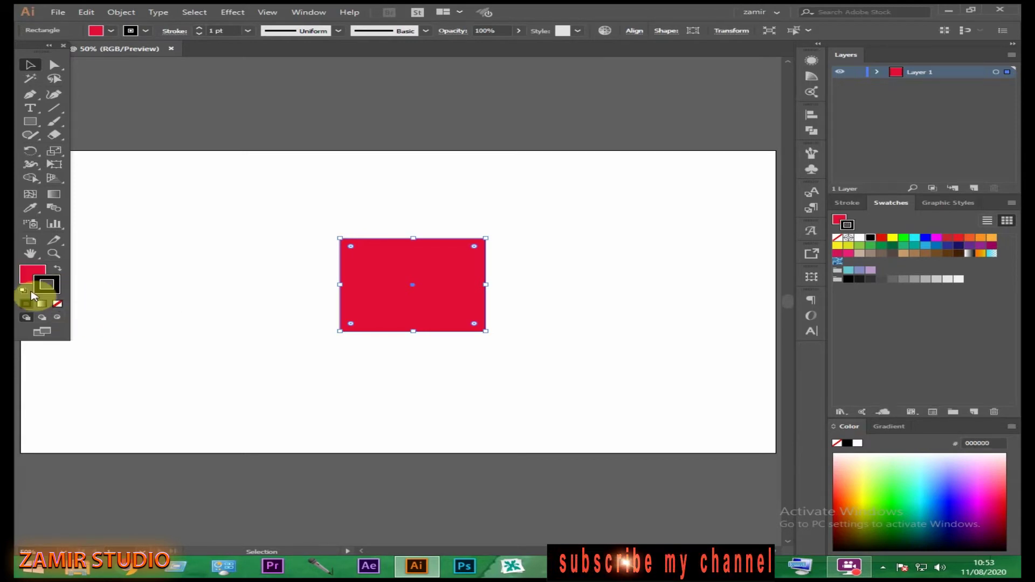
pyautogui.click(247, 31)
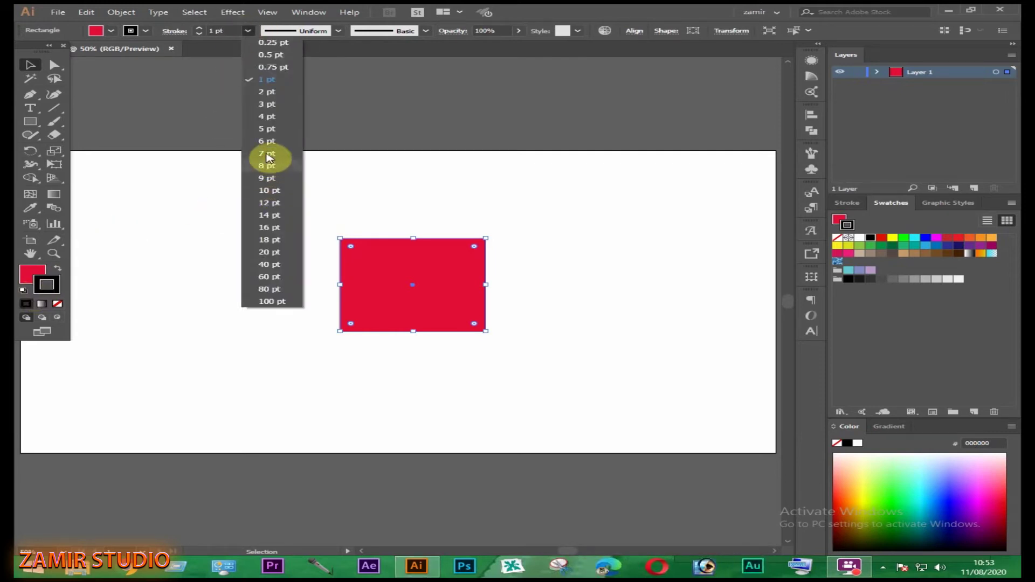
pyautogui.click(277, 194)
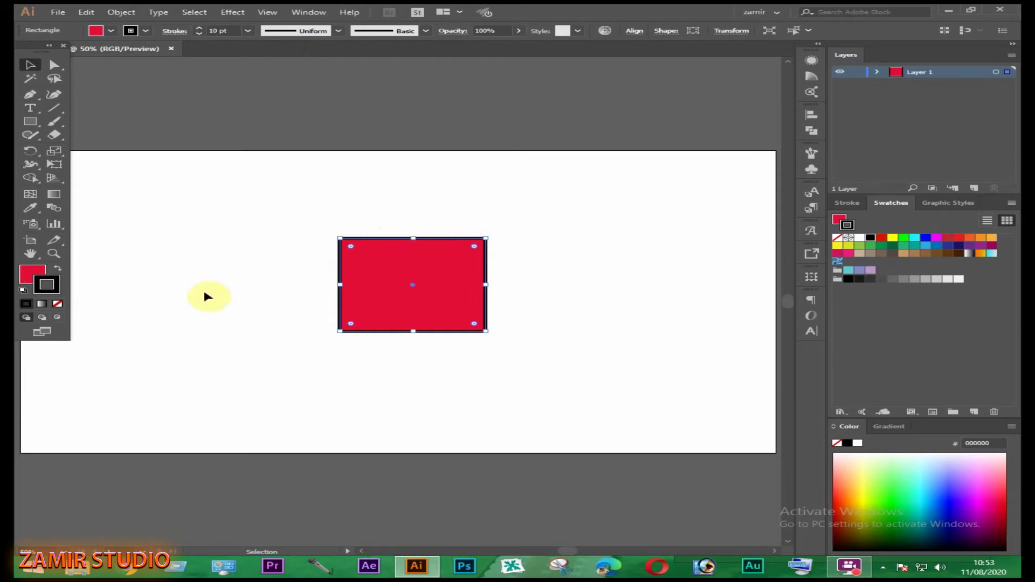
# - Change the rectangle's stroke colour from a trial yellow to green 39B54A
pyautogui.doubleClick(53, 293)
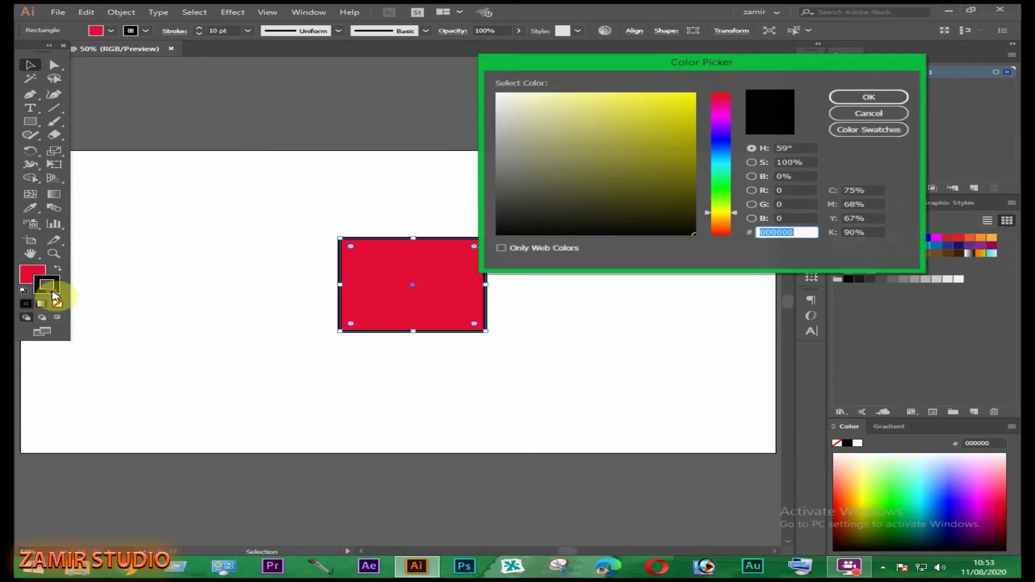
pyautogui.click(686, 97)
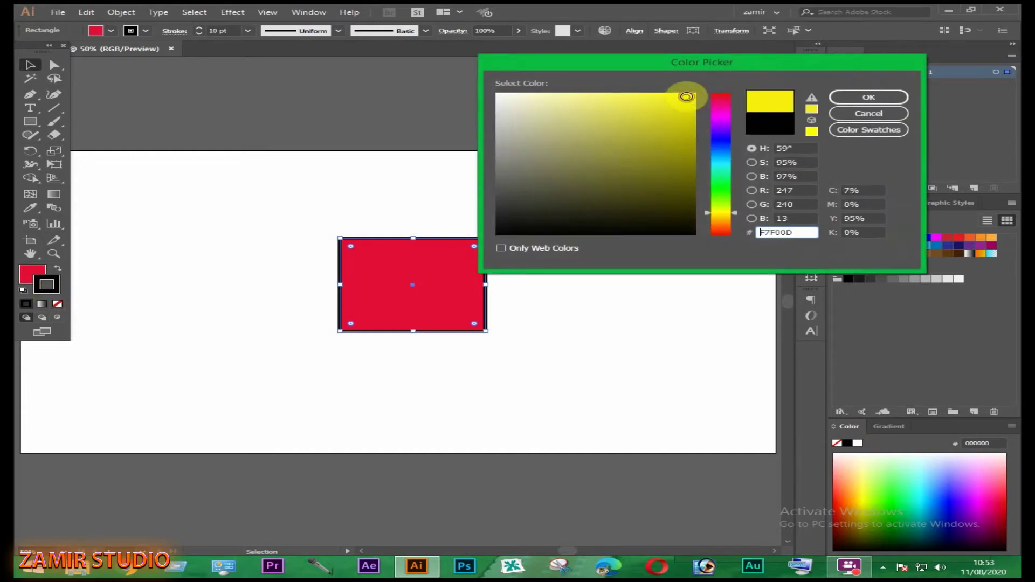
pyautogui.click(857, 97)
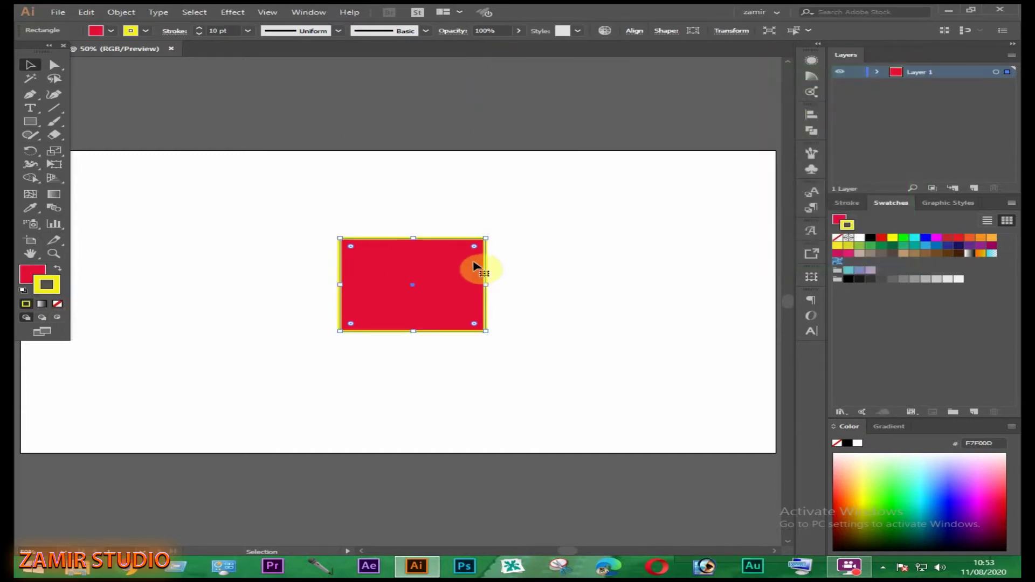
pyautogui.click(871, 246)
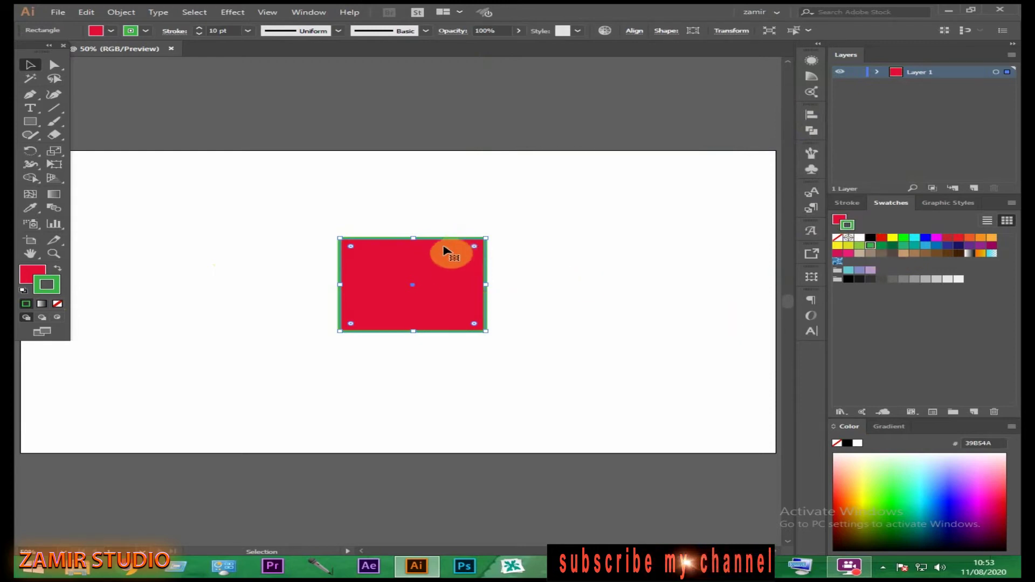
pyautogui.click(29, 276)
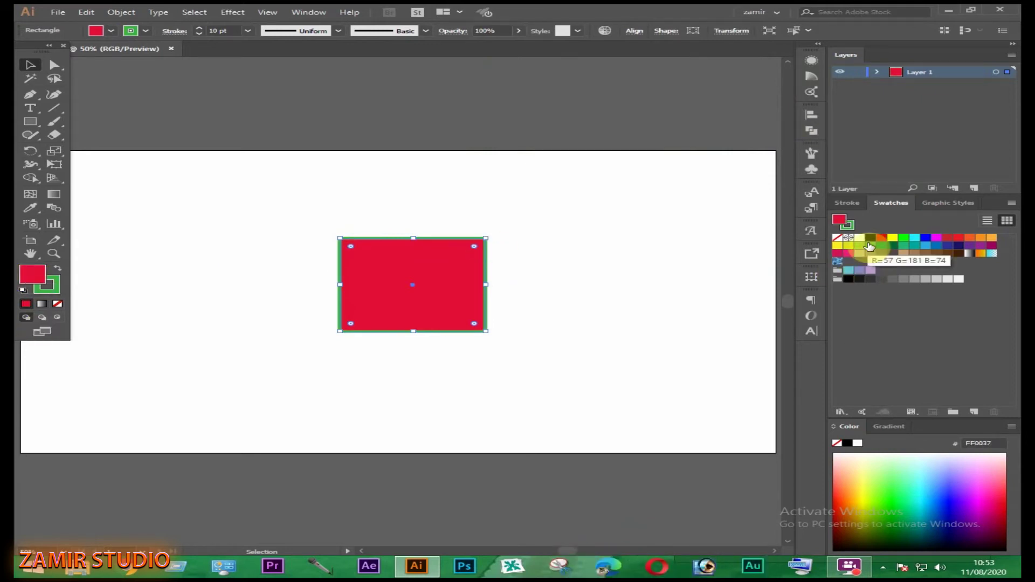
pyautogui.moveTo(868, 246); pyautogui.dragTo(420, 265)
pyautogui.click(51, 288)
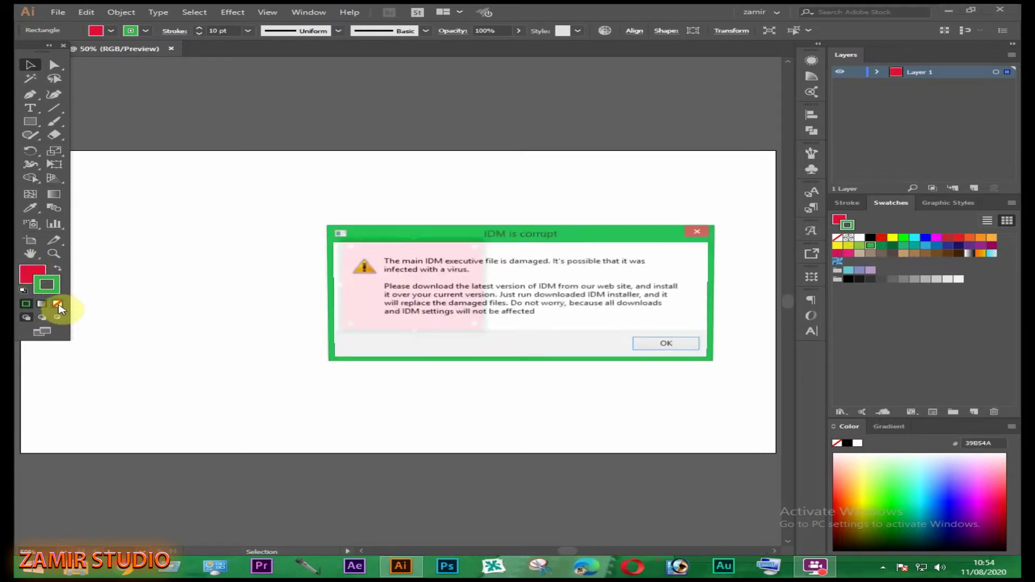
# - Reapply a solid green stroke to the rectangle and choose a heavier stroke weight
pyautogui.click(59, 305)
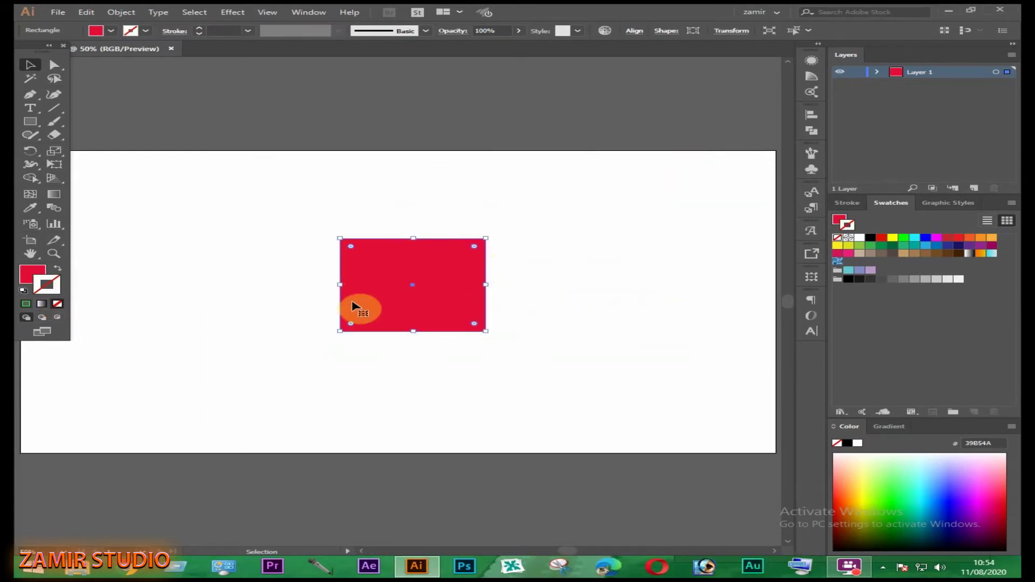
pyautogui.click(389, 247)
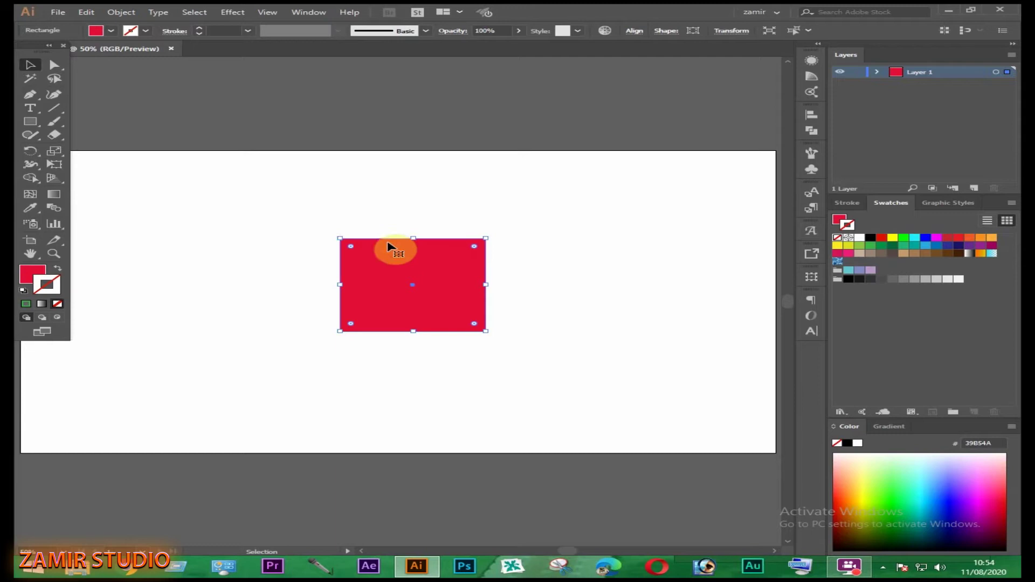
pyautogui.click(25, 305)
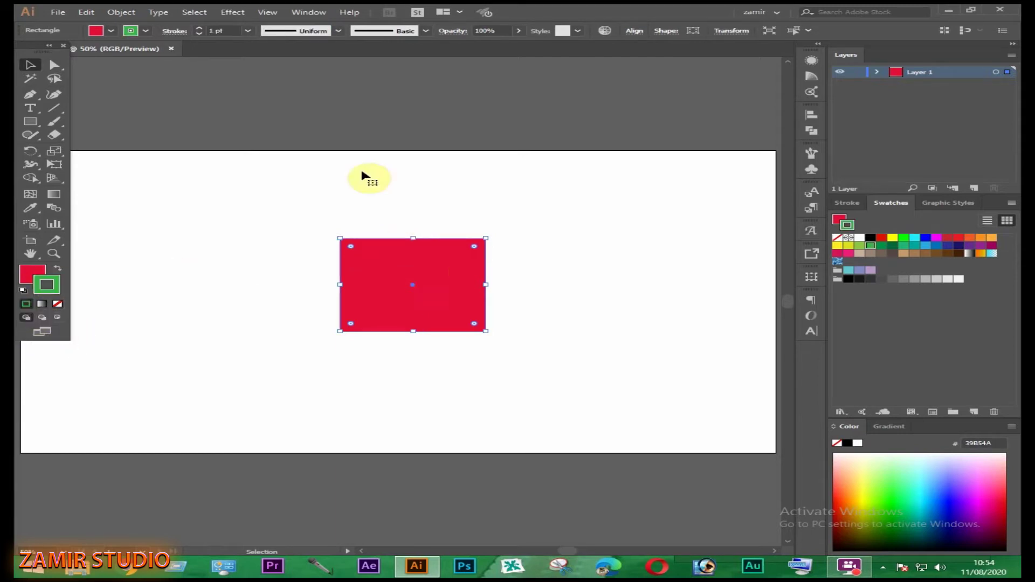
pyautogui.click(247, 31)
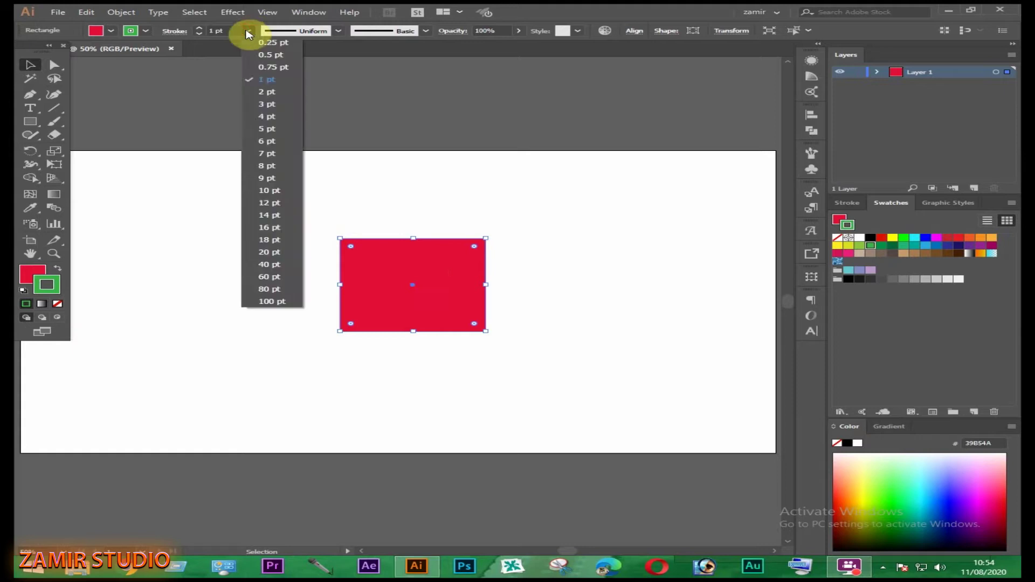
pyautogui.click(270, 189)
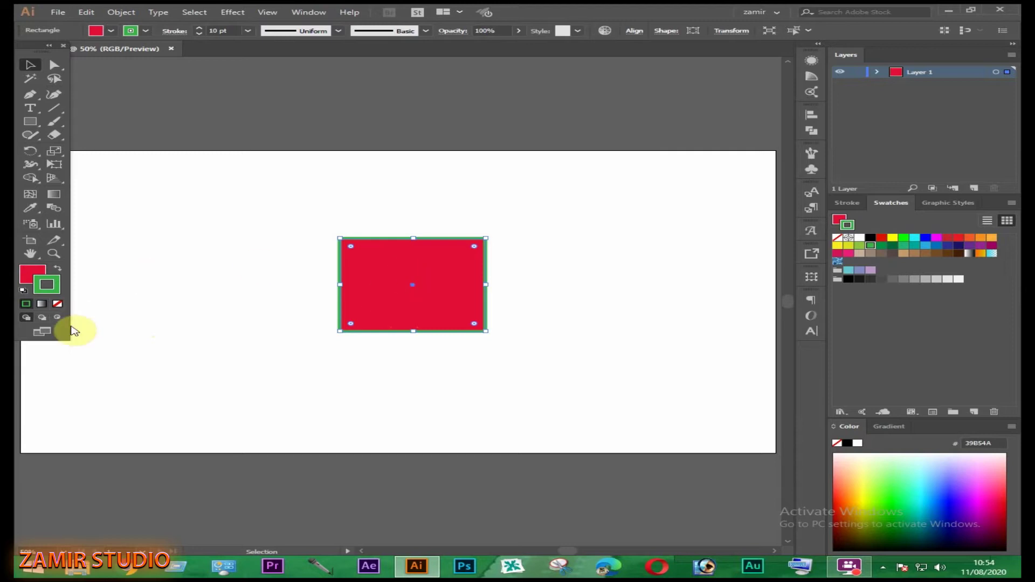
# - Try gradient stroke and fill, then return to a solid green stroke and solid red fill
pyautogui.click(43, 305)
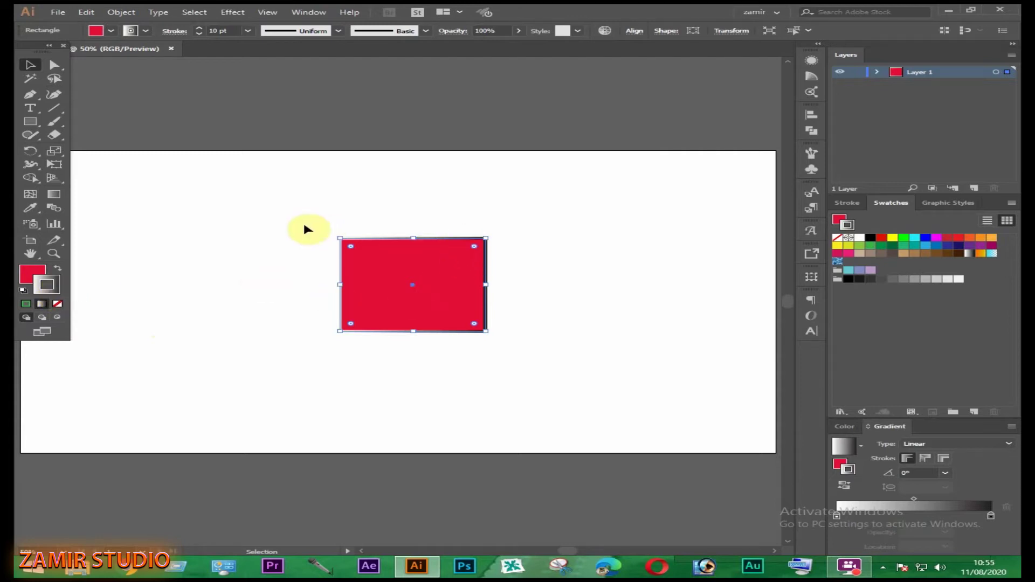
pyautogui.click(57, 304)
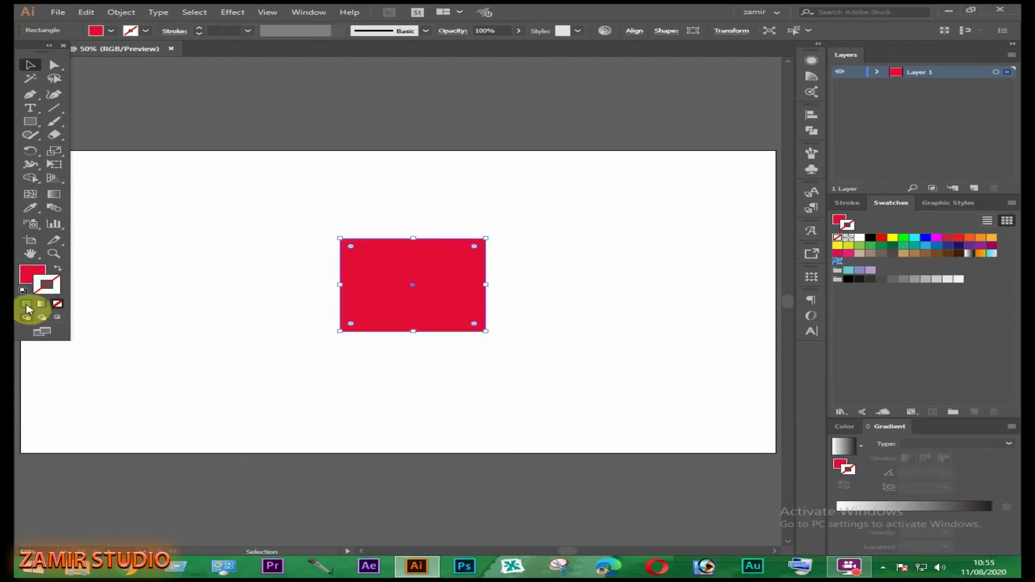
pyautogui.click(26, 305)
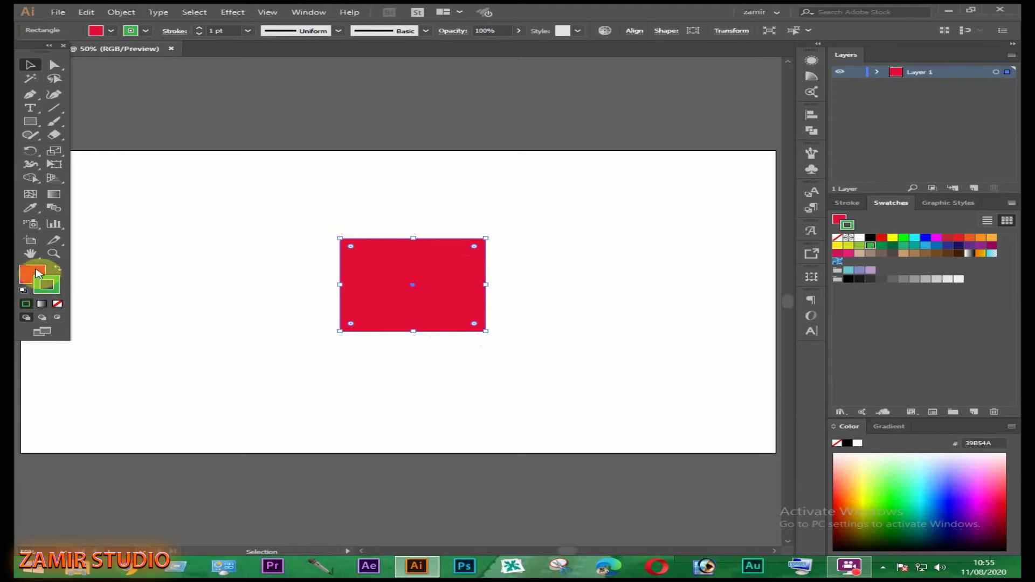
pyautogui.click(42, 305)
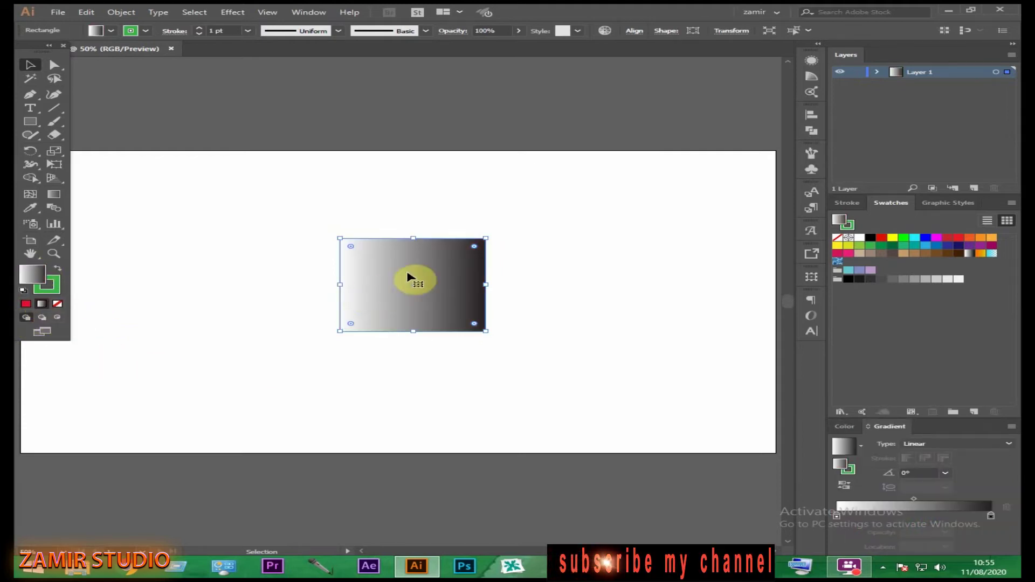
pyautogui.click(26, 303)
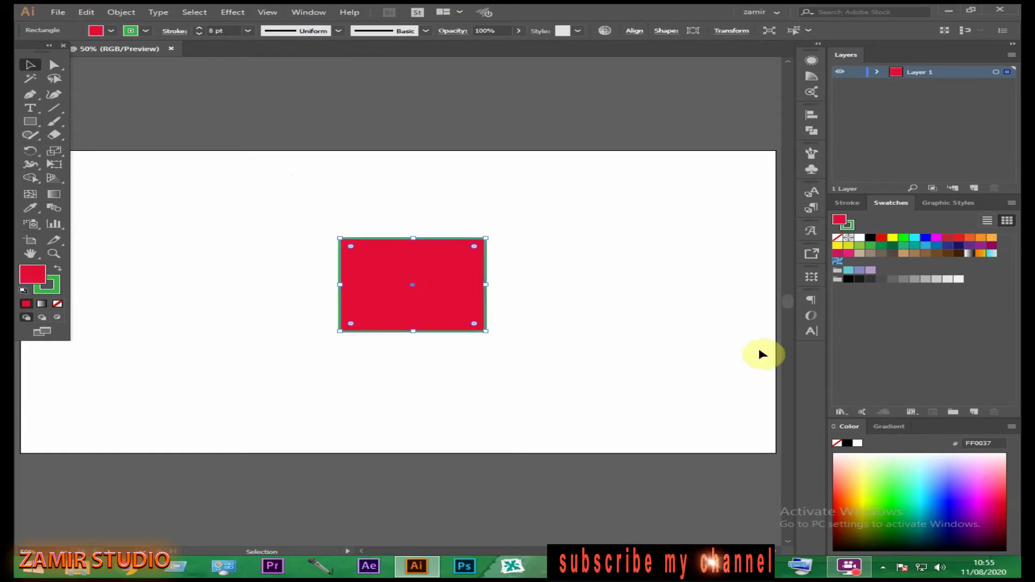
# - Delete the old rectangle and draw a new 598 px red square in its place
pyautogui.press('Delete')
pyautogui.click(33, 122)
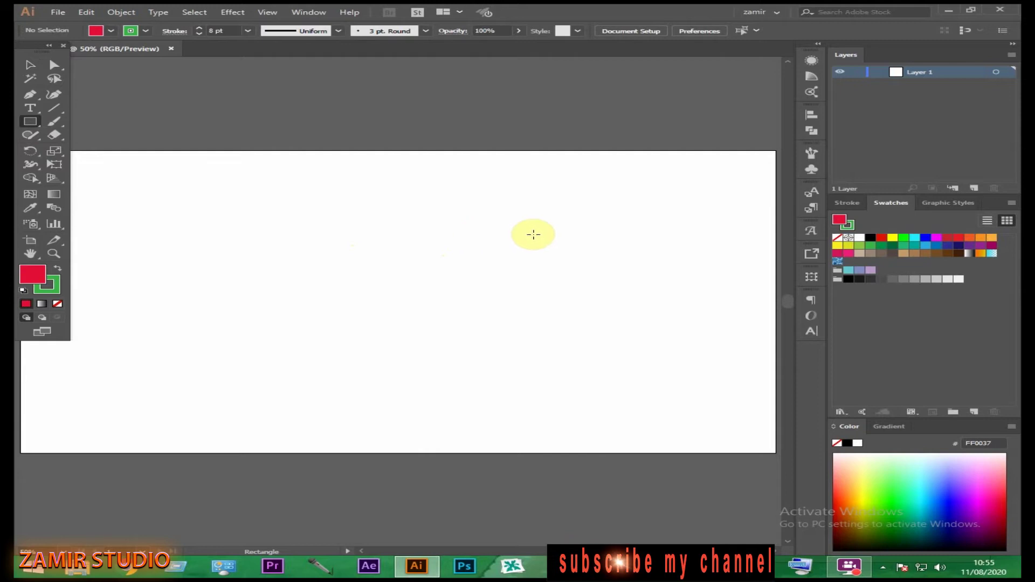
pyautogui.moveTo(287, 217)
pyautogui.mouseDown()
pyautogui.moveTo(331, 293)
pyautogui.moveTo(391, 346)
pyautogui.moveTo(396, 388)
pyautogui.moveTo(400, 282)
pyautogui.moveTo(442, 364)
pyautogui.moveTo(500, 387)
pyautogui.moveTo(386, 372)
pyautogui.moveTo(447, 392)
pyautogui.mouseUp()
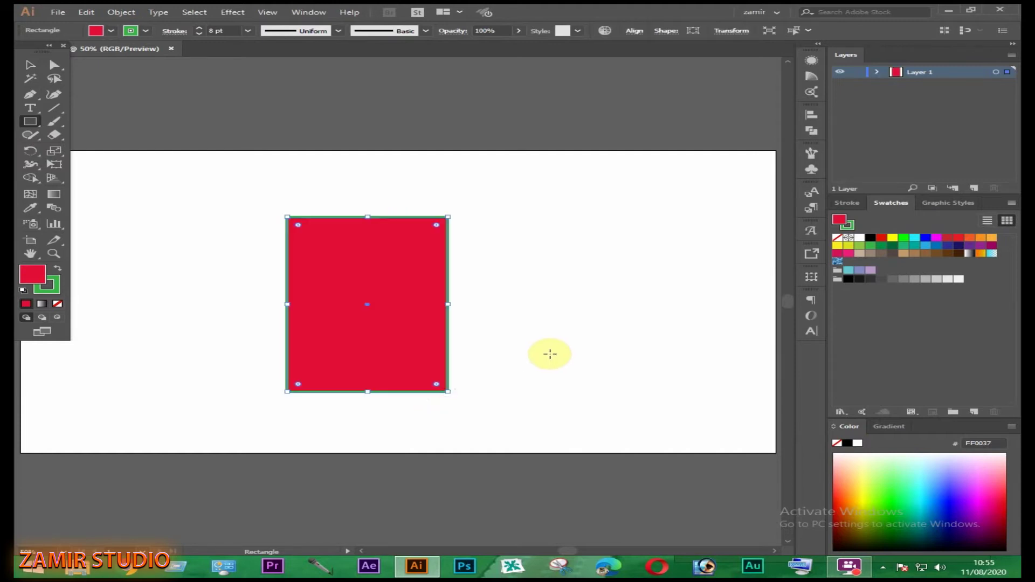
pyautogui.press('Delete')
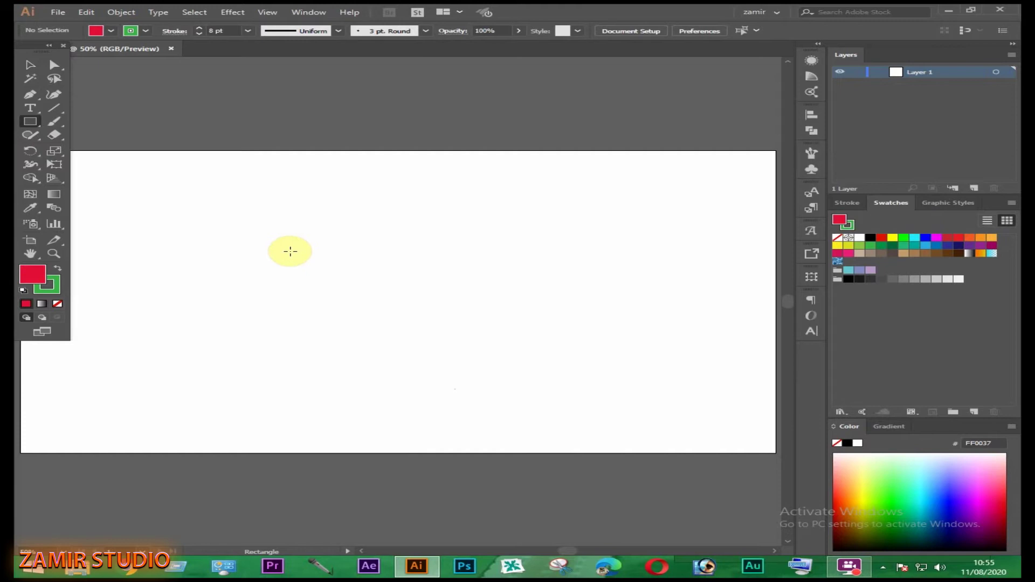
pyautogui.moveTo(254, 214)
pyautogui.mouseDown()
pyautogui.moveTo(499, 361)
pyautogui.moveTo(516, 356)
pyautogui.moveTo(473, 326)
pyautogui.moveTo(496, 338)
pyautogui.moveTo(487, 300)
pyautogui.moveTo(493, 353)
pyautogui.moveTo(483, 341)
pyautogui.moveTo(512, 350)
pyautogui.mouseUp()
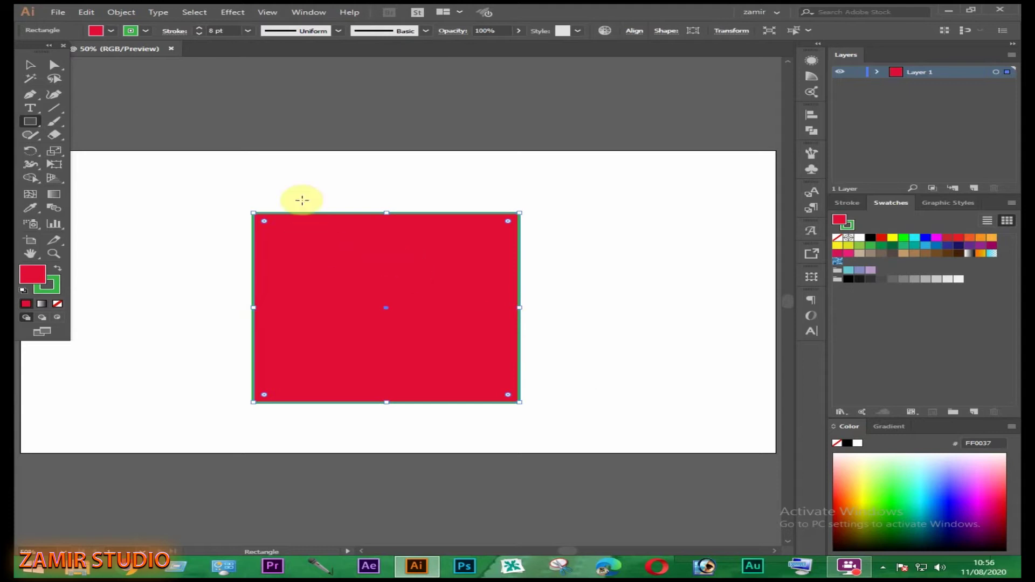
# - Select the square, zoom the view to 100% and centre it on screen
pyautogui.click(26, 72)
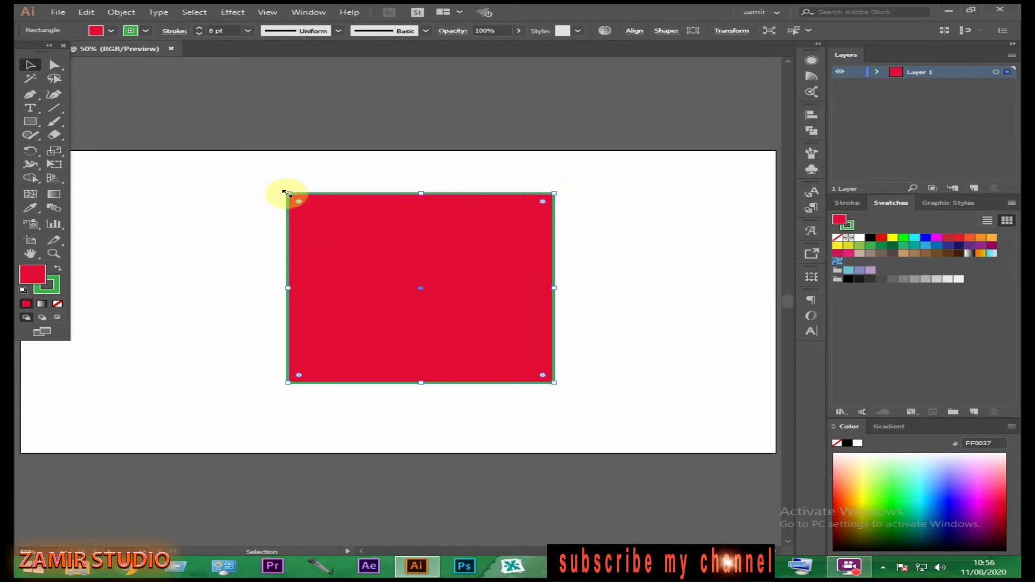
pyautogui.click(512, 276)
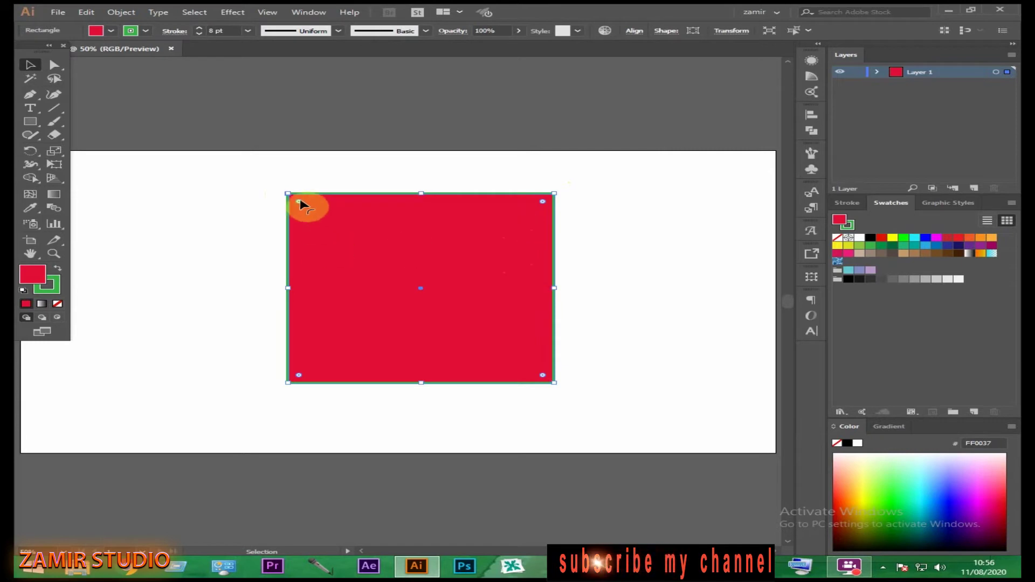
pyautogui.press('a')
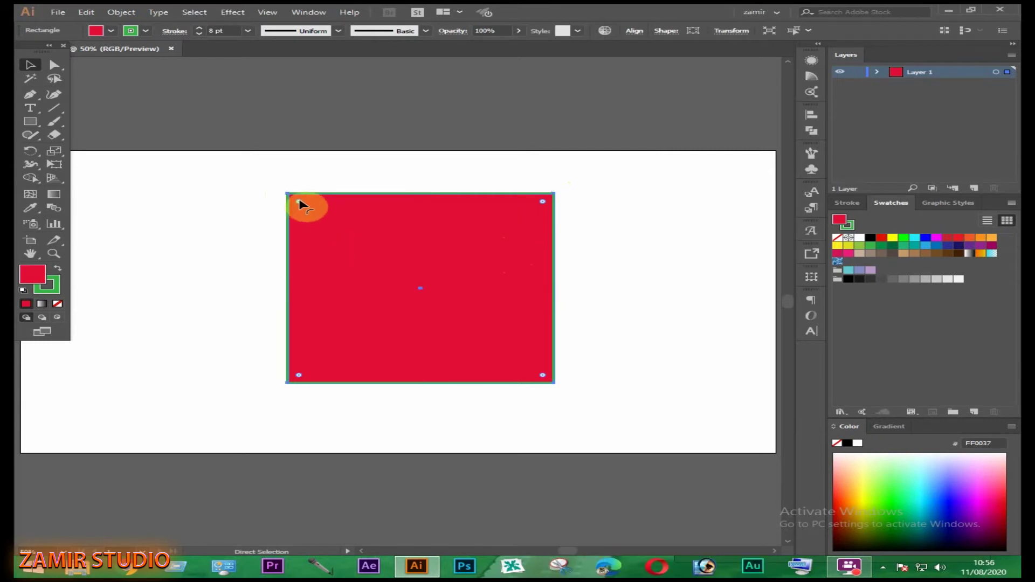
pyautogui.hotkey('ctrl', '1')
pyautogui.moveTo(264, 215)
pyautogui.mouseDown()
pyautogui.moveTo(381, 296)
pyautogui.moveTo(370, 233)
pyautogui.mouseUp()
pyautogui.click(423, 281)
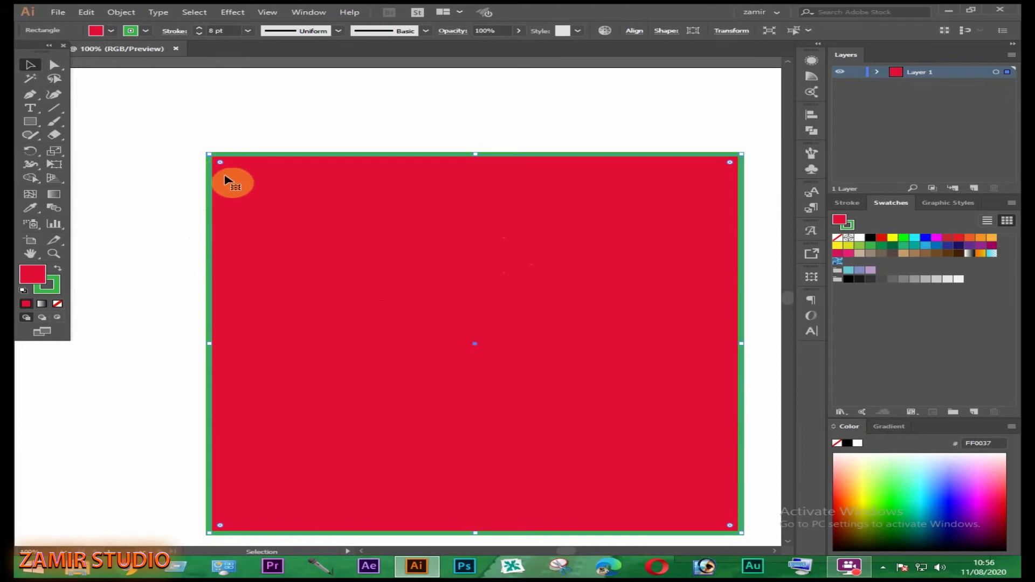
pyautogui.moveTo(238, 182); pyautogui.dragTo(305, 245)
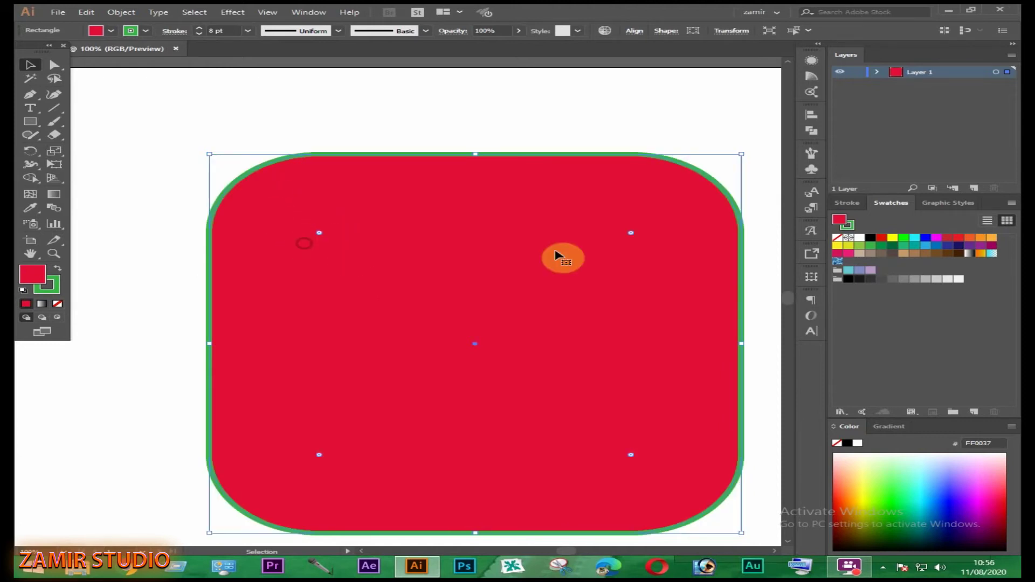
pyautogui.click(414, 265)
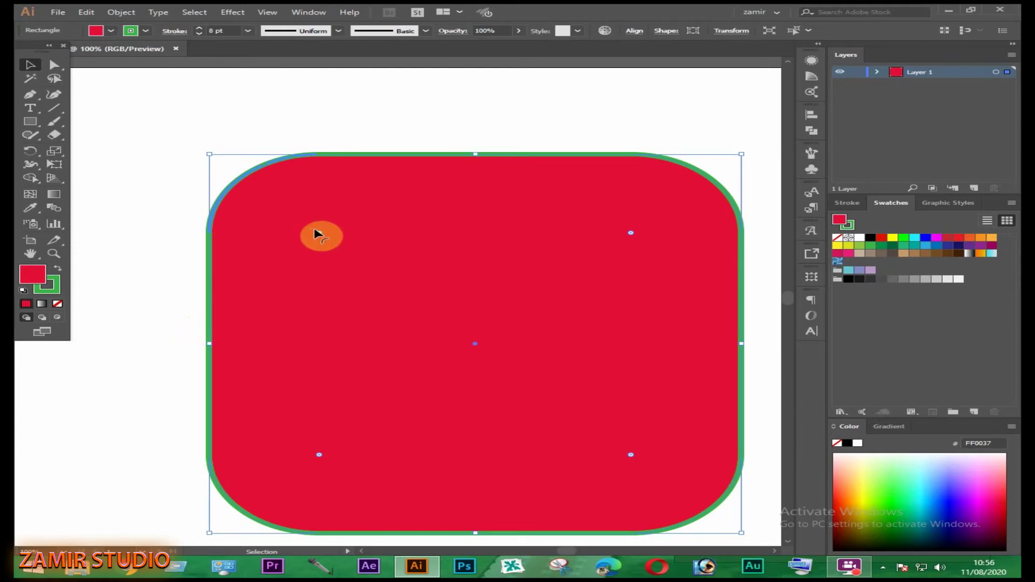
pyautogui.click(319, 237)
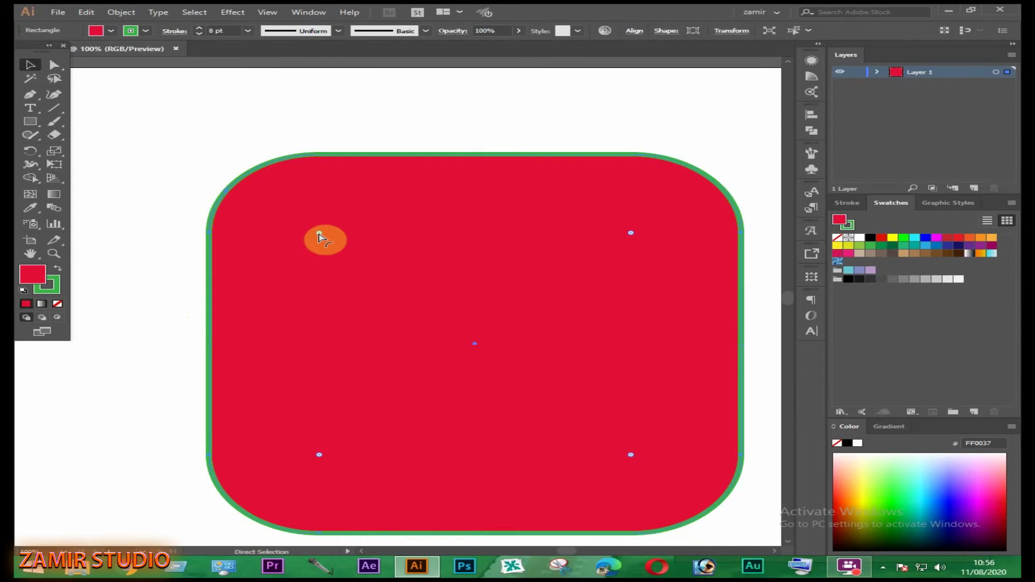
pyautogui.hotkey('ctrl', 'z')
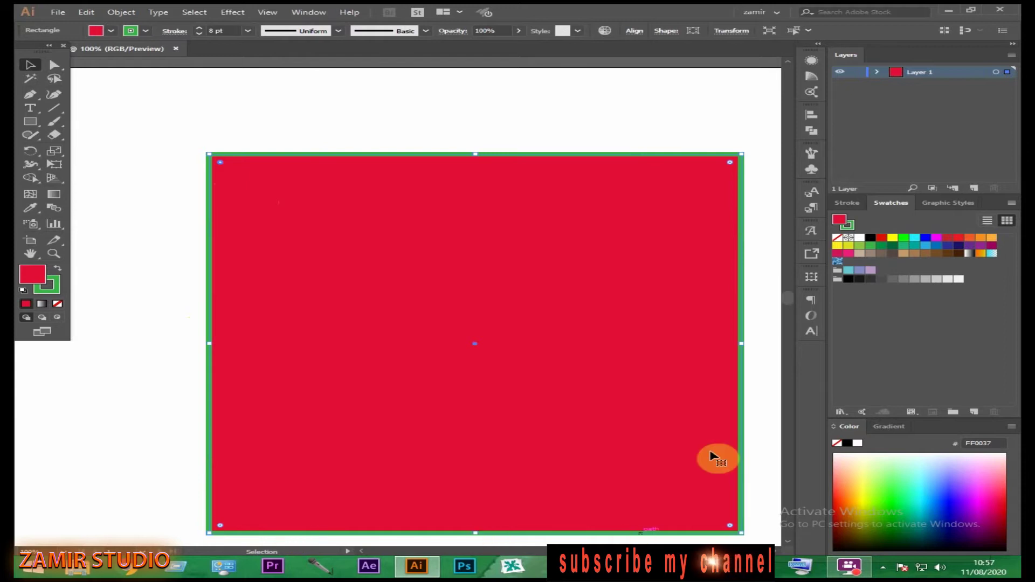
pyautogui.moveTo(221, 162); pyautogui.dragTo(301, 238)
pyautogui.hotkey('ctrl', 'z')
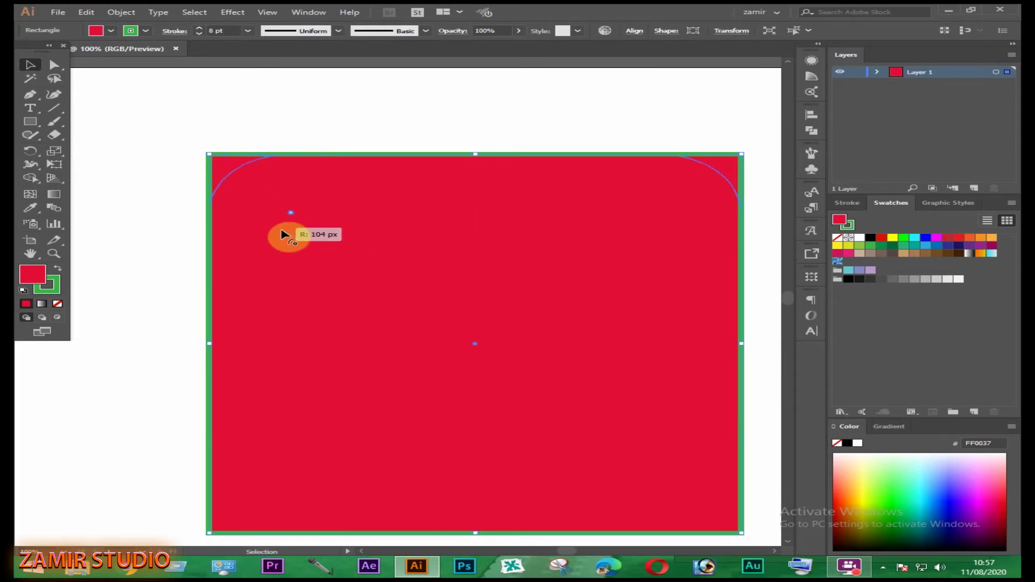
pyautogui.moveTo(230, 184); pyautogui.dragTo(302, 234)
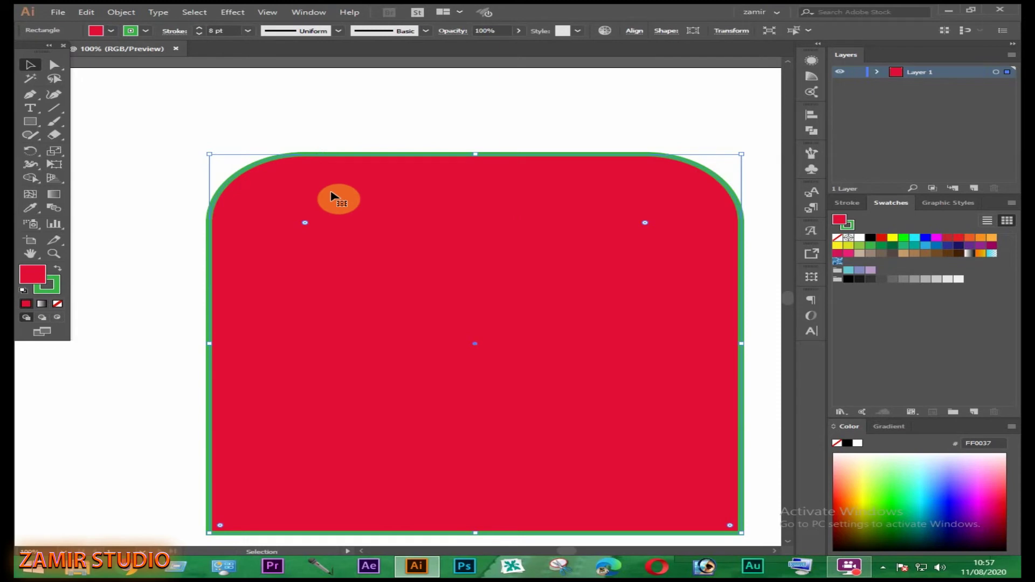
pyautogui.hotkey('ctrl', 'z')
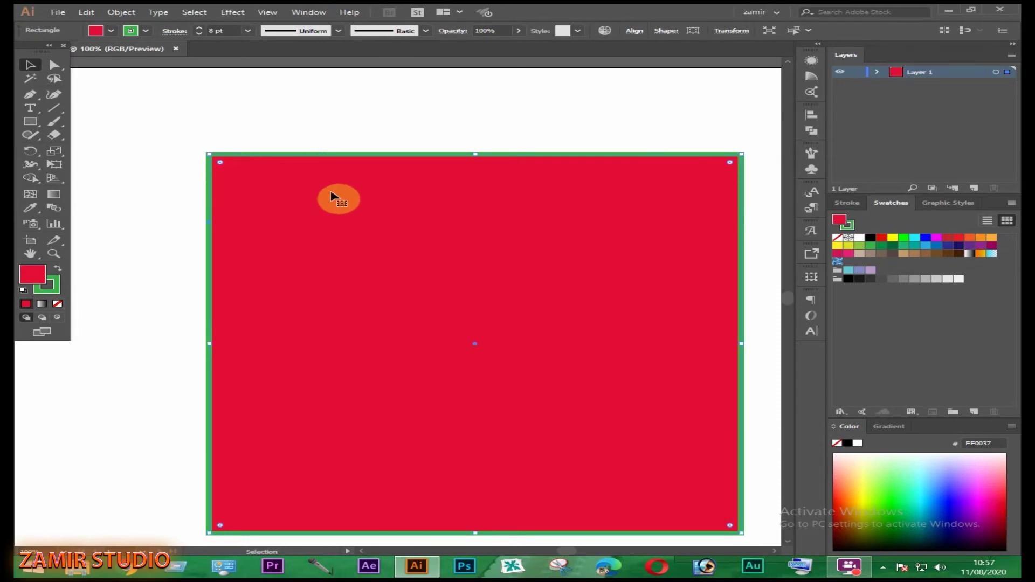
pyautogui.hotkey('ctrl', '-')
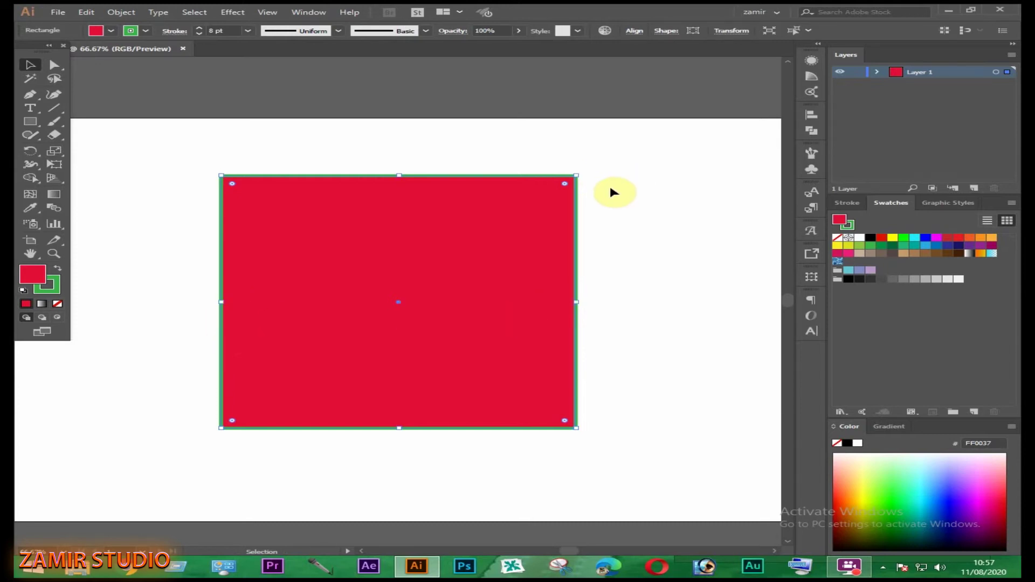
# - Scale the red square down from its corner and move it toward the page centre
pyautogui.click(517, 241)
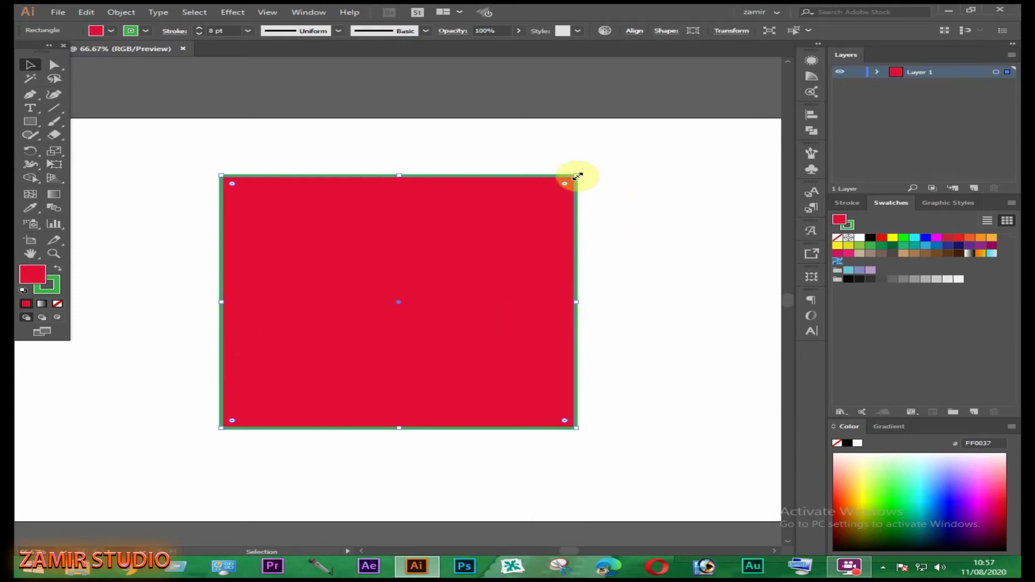
pyautogui.moveTo(577, 176)
pyautogui.mouseDown()
pyautogui.moveTo(403, 284)
pyautogui.moveTo(554, 170)
pyautogui.moveTo(658, 236)
pyautogui.moveTo(677, 261)
pyautogui.moveTo(506, 152)
pyautogui.moveTo(605, 206)
pyautogui.moveTo(592, 210)
pyautogui.moveTo(611, 220)
pyautogui.mouseUp()
pyautogui.hotkey('ctrl', 'z')
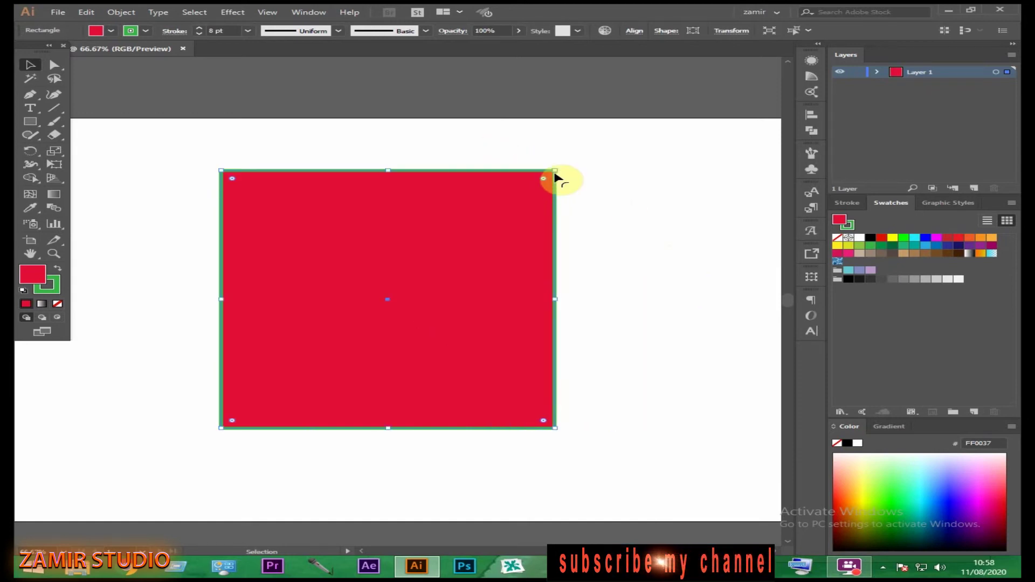
pyautogui.moveTo(554, 173); pyautogui.dragTo(420, 288)
pyautogui.click(318, 341)
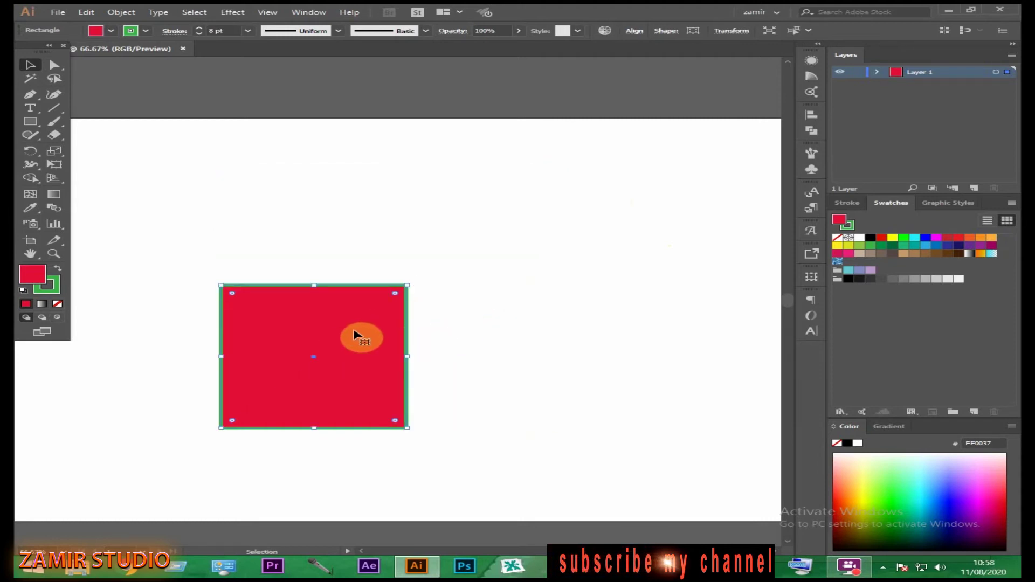
pyautogui.moveTo(338, 318); pyautogui.dragTo(418, 273)
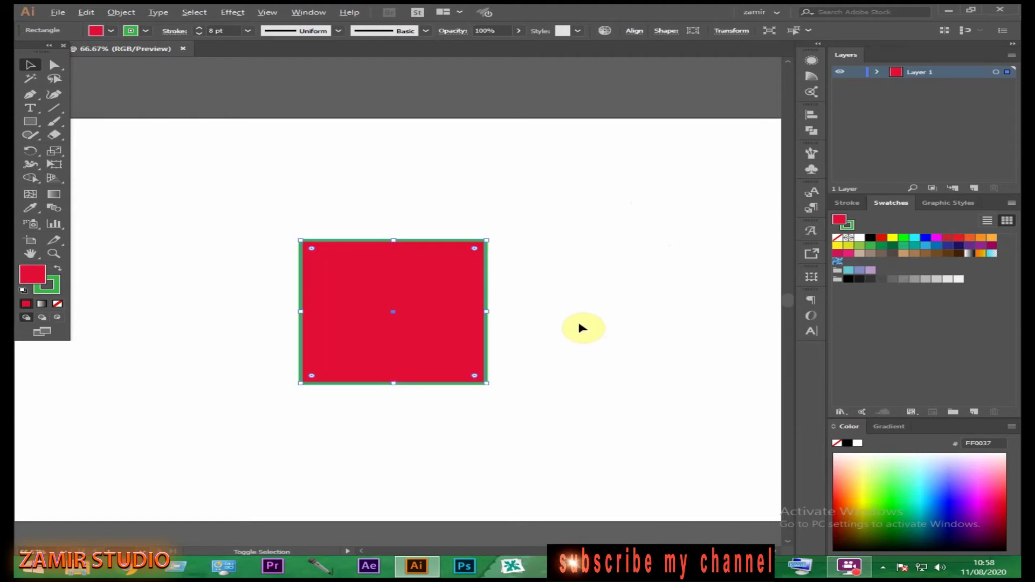
pyautogui.moveTo(487, 243)
pyautogui.mouseDown()
pyautogui.moveTo(602, 152)
pyautogui.moveTo(496, 232)
pyautogui.mouseUp()
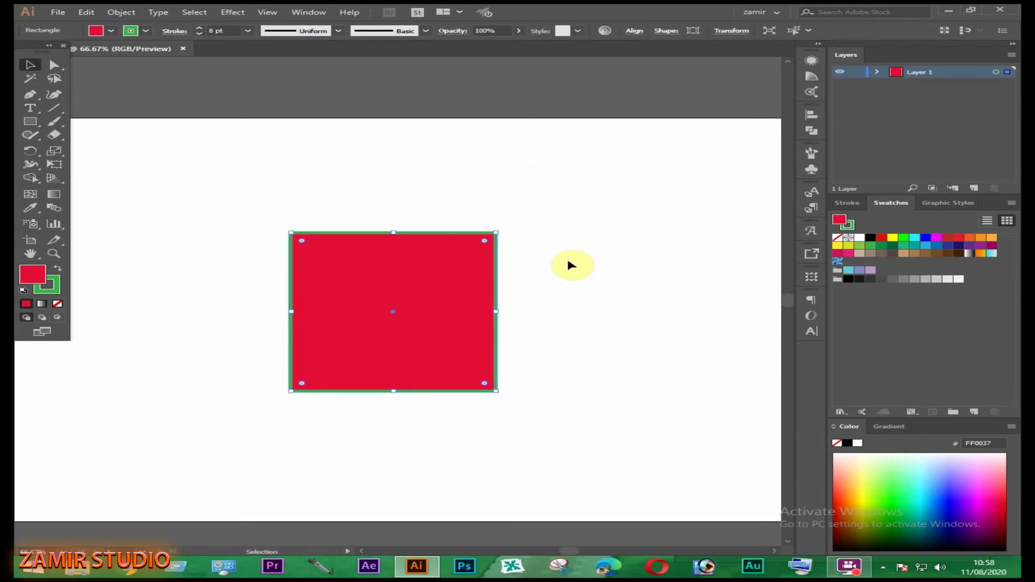
pyautogui.moveTo(499, 232); pyautogui.dragTo(434, 279)
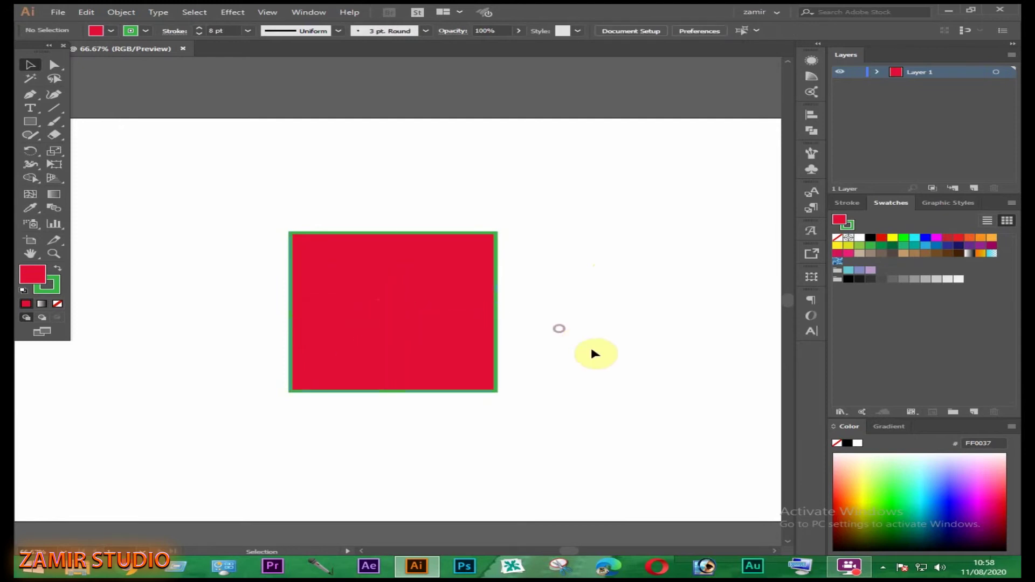
# - Rotate the square 45° into a diamond, then delete it
pyautogui.click(465, 324)
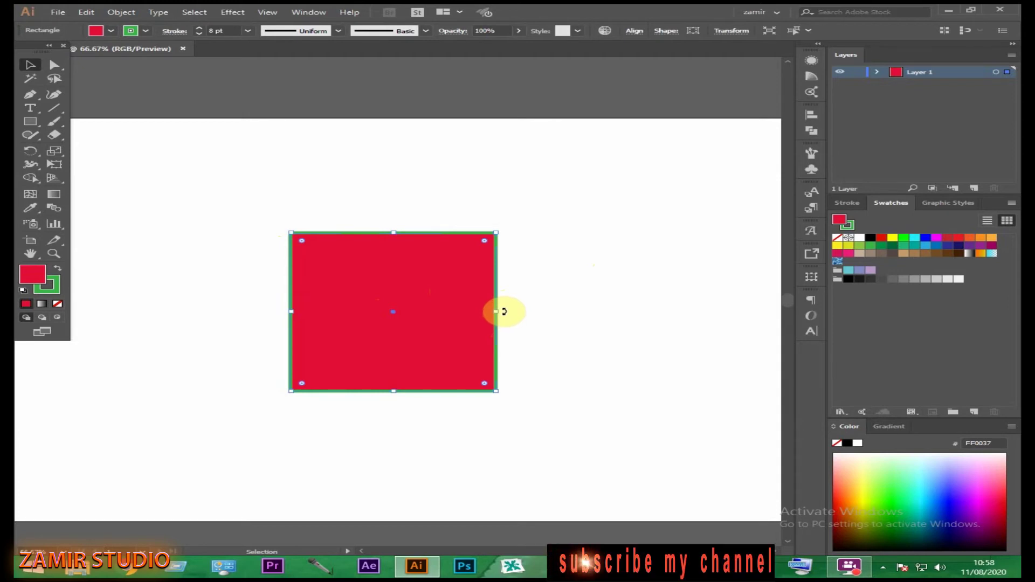
pyautogui.moveTo(504, 312)
pyautogui.mouseDown()
pyautogui.moveTo(516, 294)
pyautogui.moveTo(460, 358)
pyautogui.moveTo(483, 259)
pyautogui.moveTo(503, 339)
pyautogui.moveTo(474, 261)
pyautogui.moveTo(512, 321)
pyautogui.moveTo(499, 332)
pyautogui.moveTo(517, 316)
pyautogui.moveTo(492, 316)
pyautogui.moveTo(503, 312)
pyautogui.moveTo(501, 286)
pyautogui.moveTo(478, 257)
pyautogui.moveTo(397, 231)
pyautogui.moveTo(455, 283)
pyautogui.mouseUp()
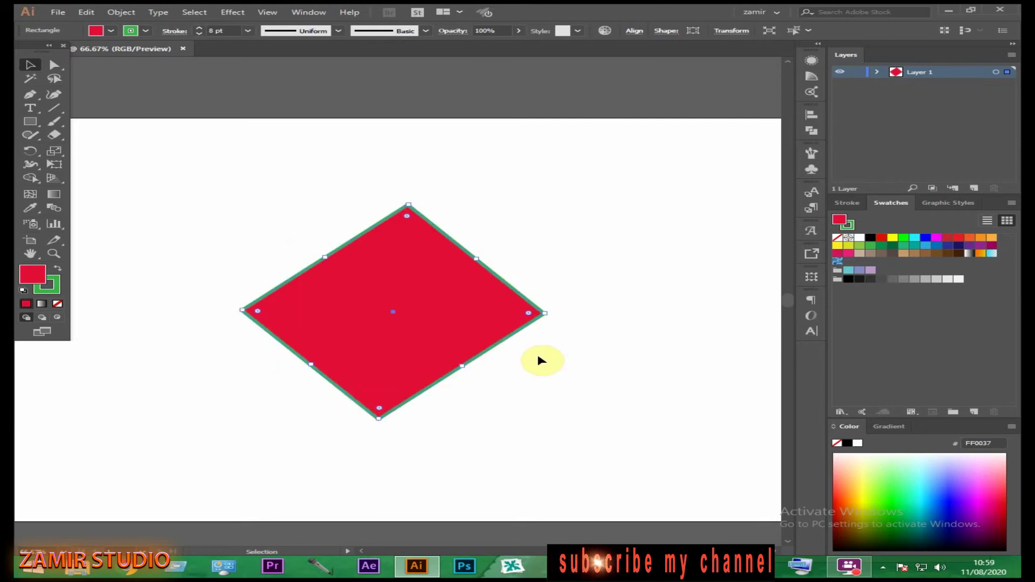
pyautogui.press('Delete')
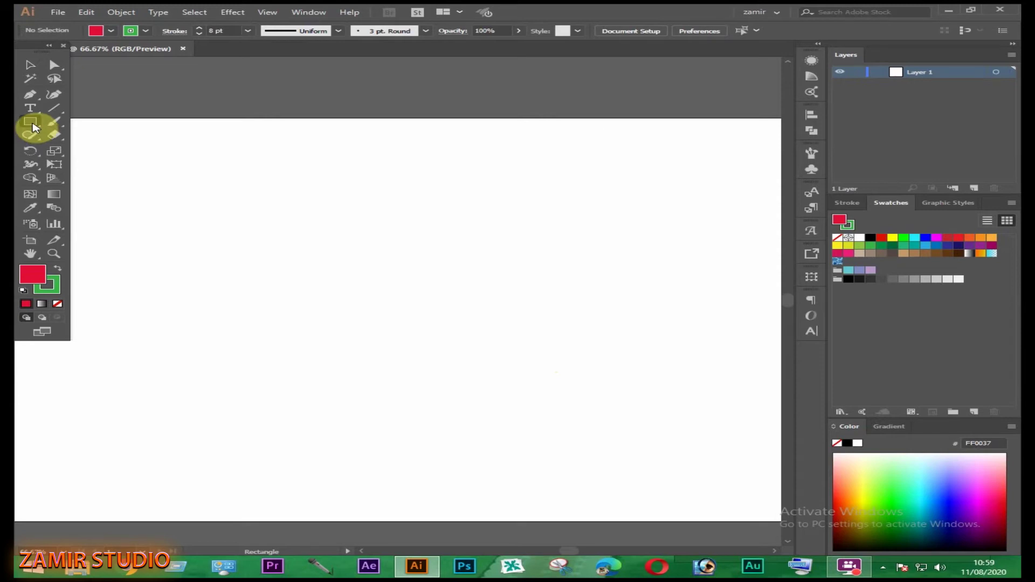
# - Create a 676 × 676 px square from the Rectangle size dialog
pyautogui.click(356, 272)
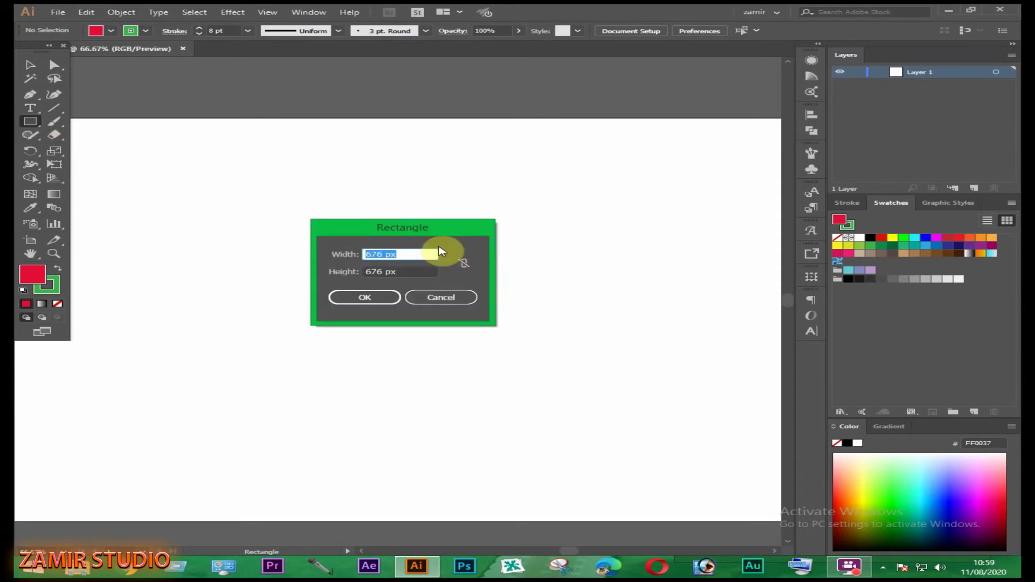
pyautogui.moveTo(432, 231); pyautogui.dragTo(485, 232)
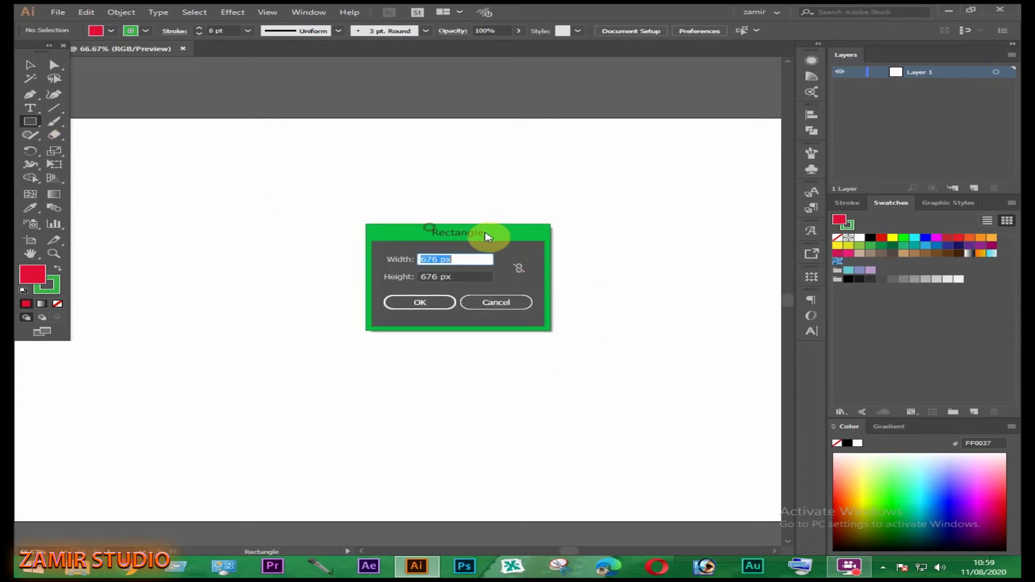
pyautogui.click(519, 270)
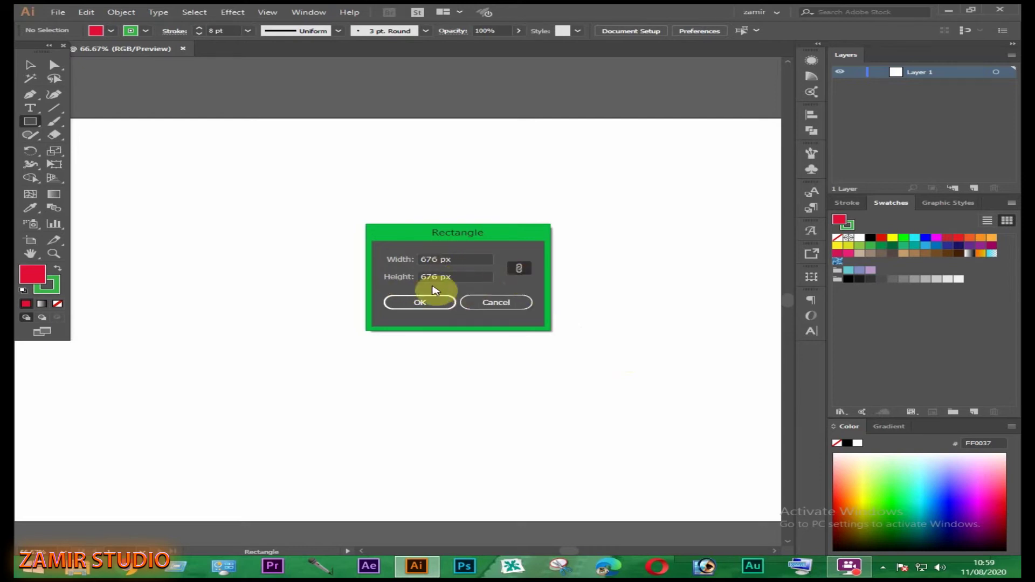
pyautogui.click(519, 269)
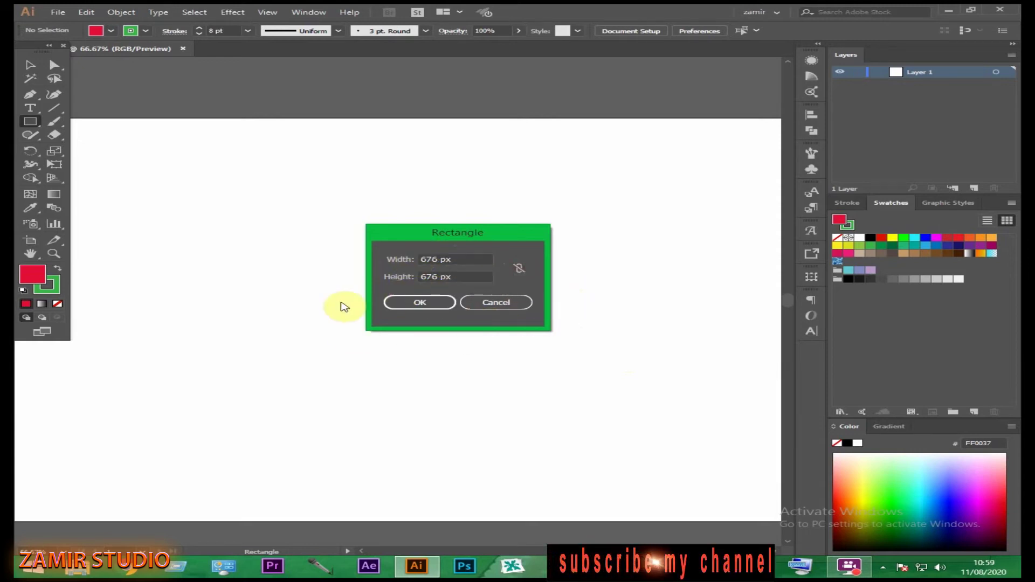
pyautogui.click(421, 303)
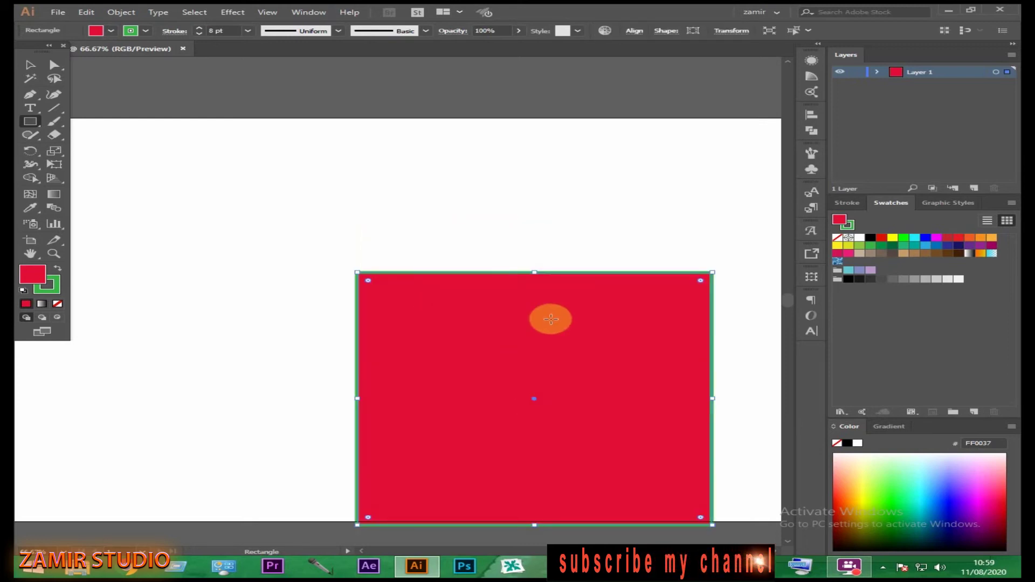
# - Move the 676 px square up and left, then delete it
pyautogui.press('v')
pyautogui.moveTo(494, 358); pyautogui.dragTo(366, 220)
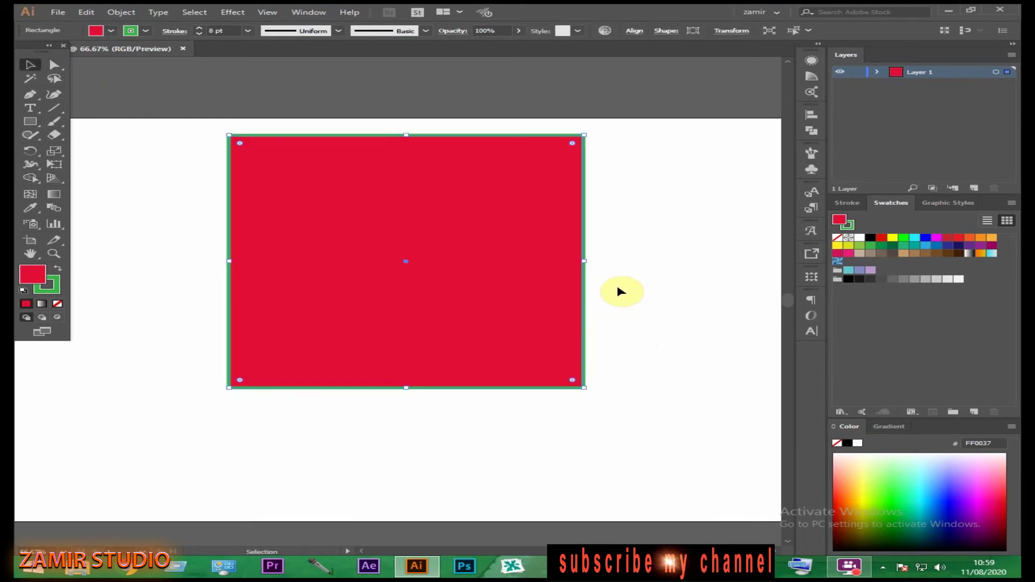
pyautogui.press('Delete')
pyautogui.click(30, 124)
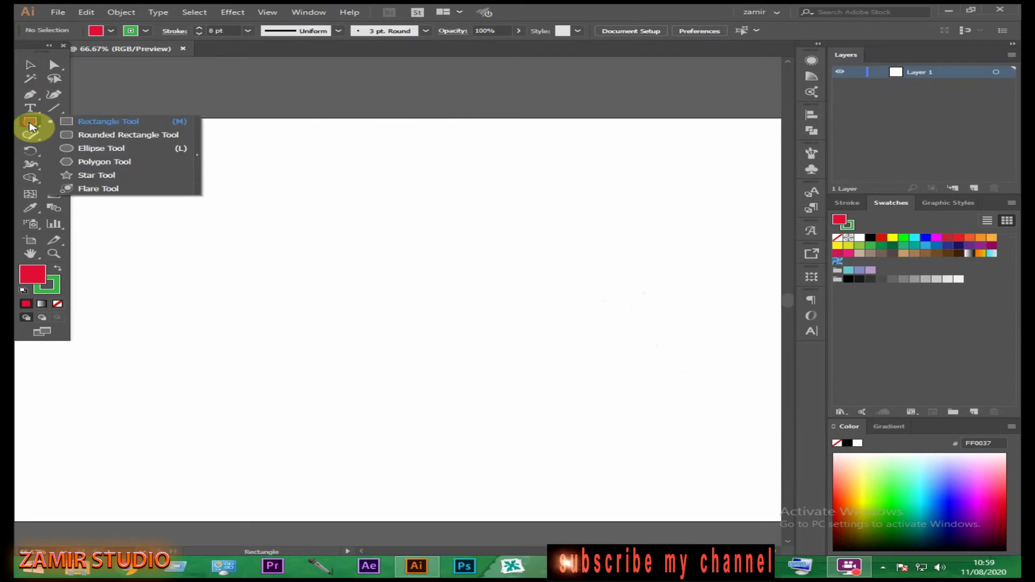
# - Draw a rounded rectangle, delete it, and dismiss the download manager warning
pyautogui.click(144, 137)
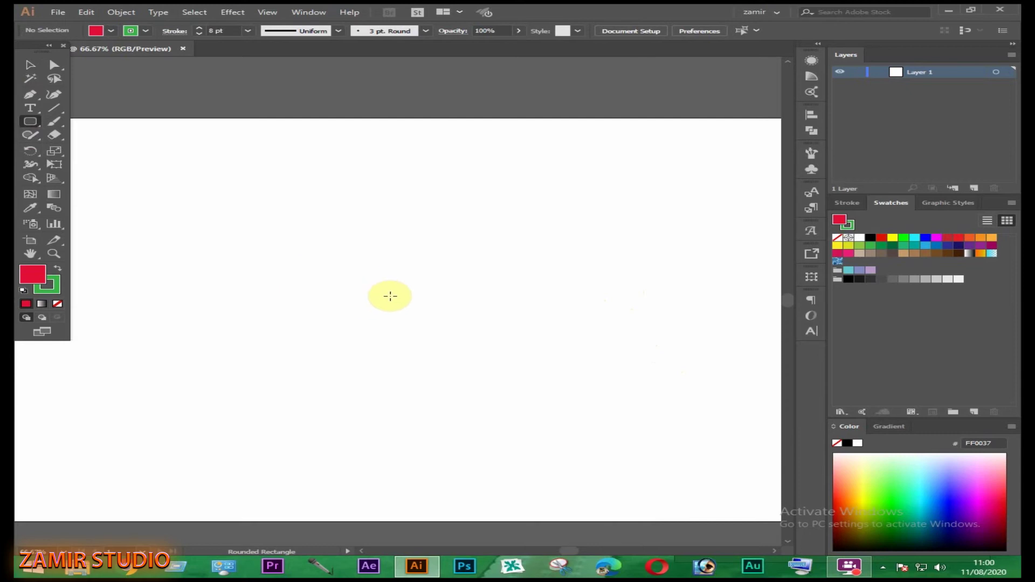
pyautogui.moveTo(271, 237); pyautogui.dragTo(490, 404)
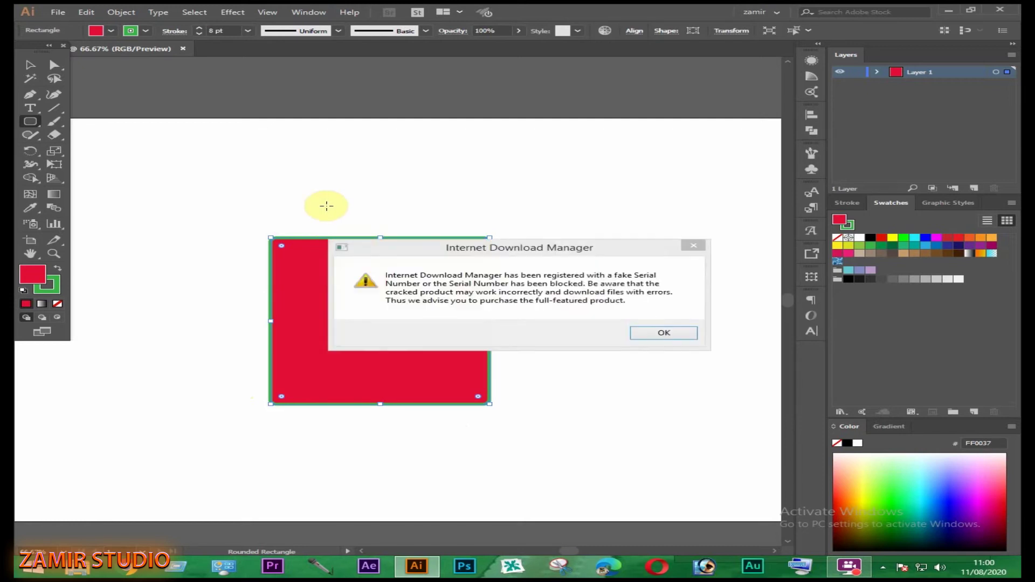
pyautogui.press('Delete')
pyautogui.click(664, 333)
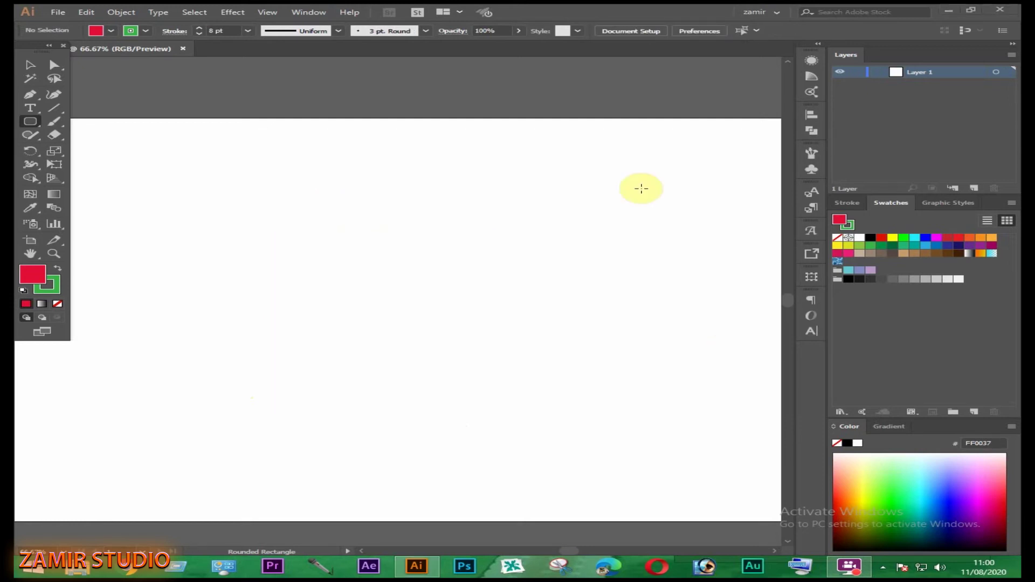
pyautogui.click(31, 124)
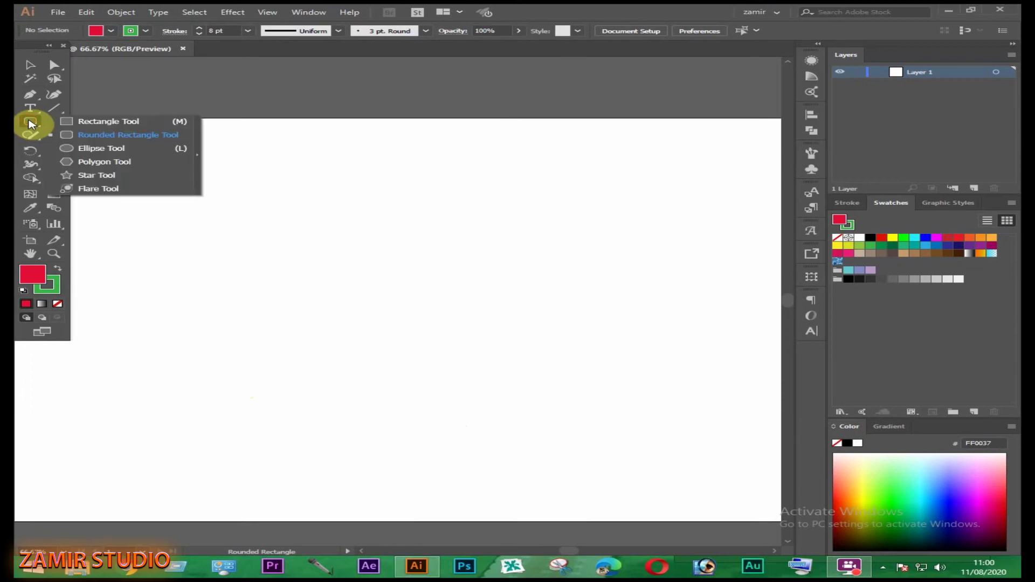
# - Draw a red, green-stroked ellipse, replacing a first wide attempt with a rounder one
pyautogui.click(120, 151)
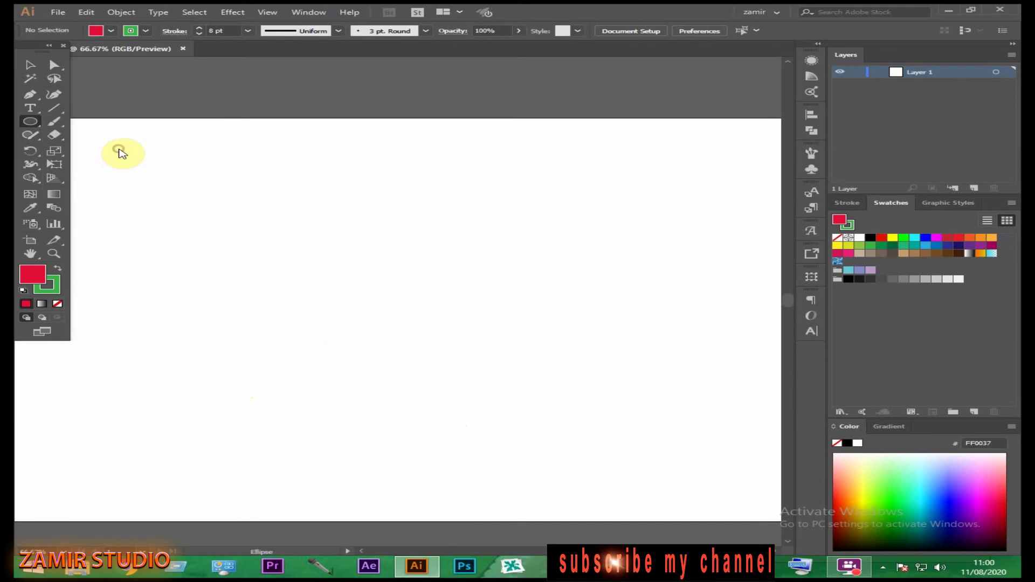
pyautogui.moveTo(239, 227); pyautogui.dragTo(607, 301)
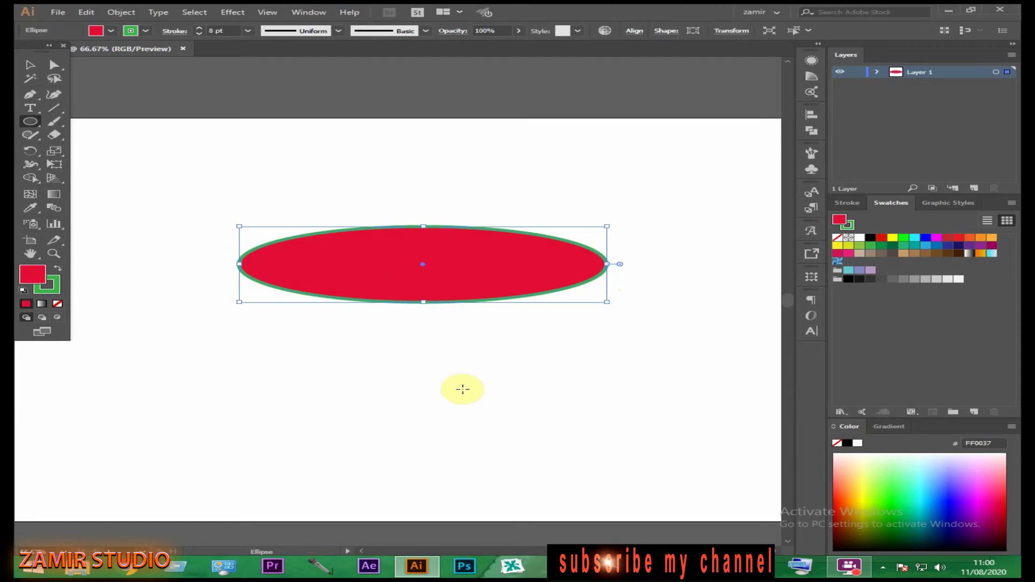
pyautogui.press('Delete')
pyautogui.moveTo(278, 222); pyautogui.dragTo(532, 377)
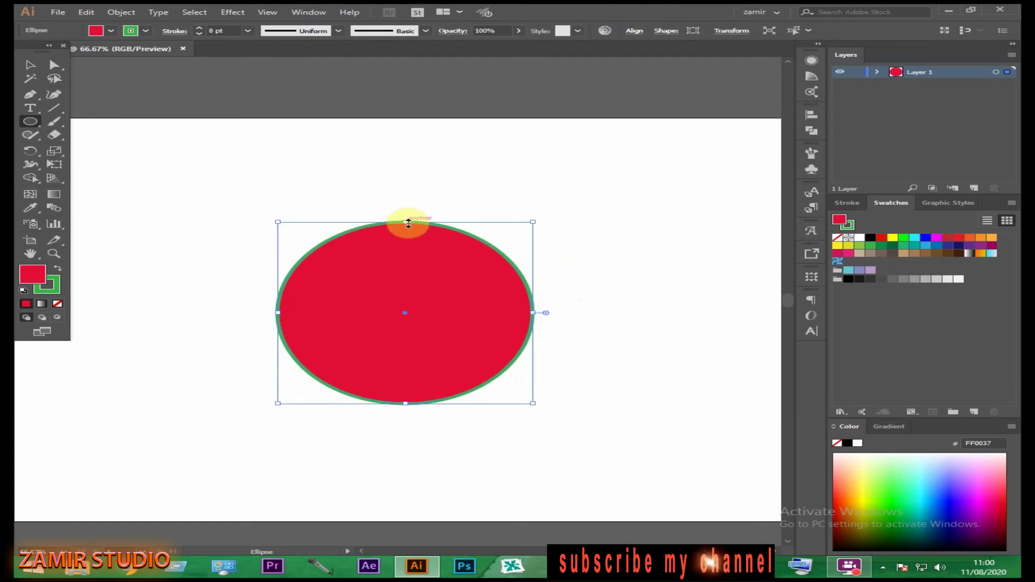
# - Squash the ellipse flat and narrow it from the left with the Selection tool
pyautogui.press('v')
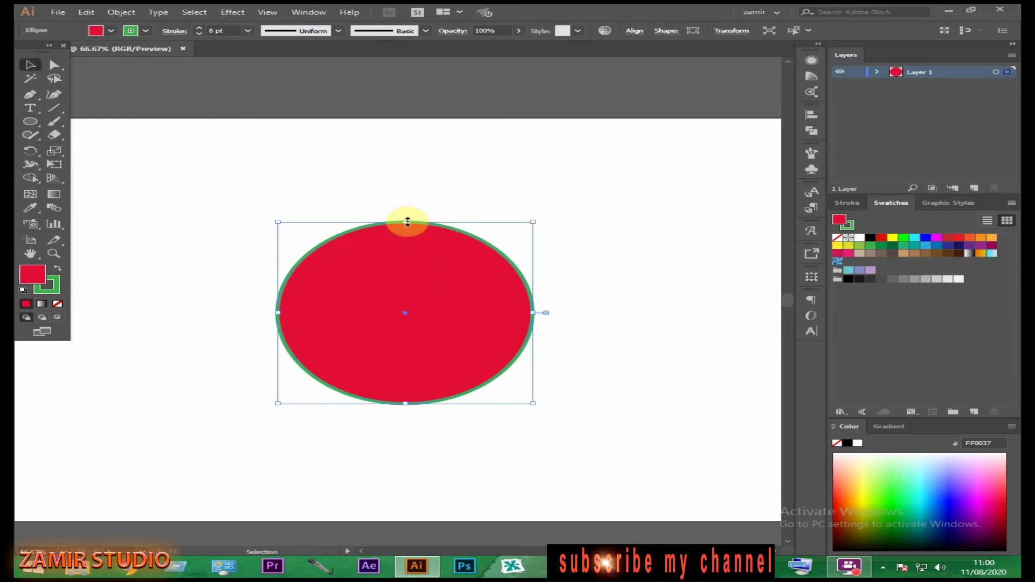
pyautogui.moveTo(407, 222); pyautogui.dragTo(412, 271)
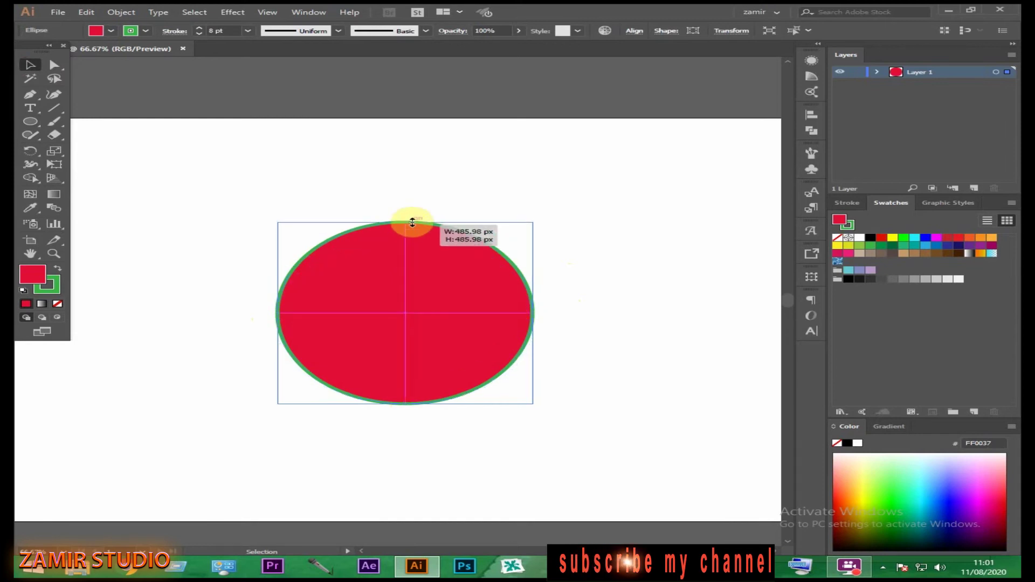
pyautogui.moveTo(411, 271)
pyautogui.mouseDown()
pyautogui.moveTo(402, 466)
pyautogui.moveTo(405, 258)
pyautogui.mouseUp()
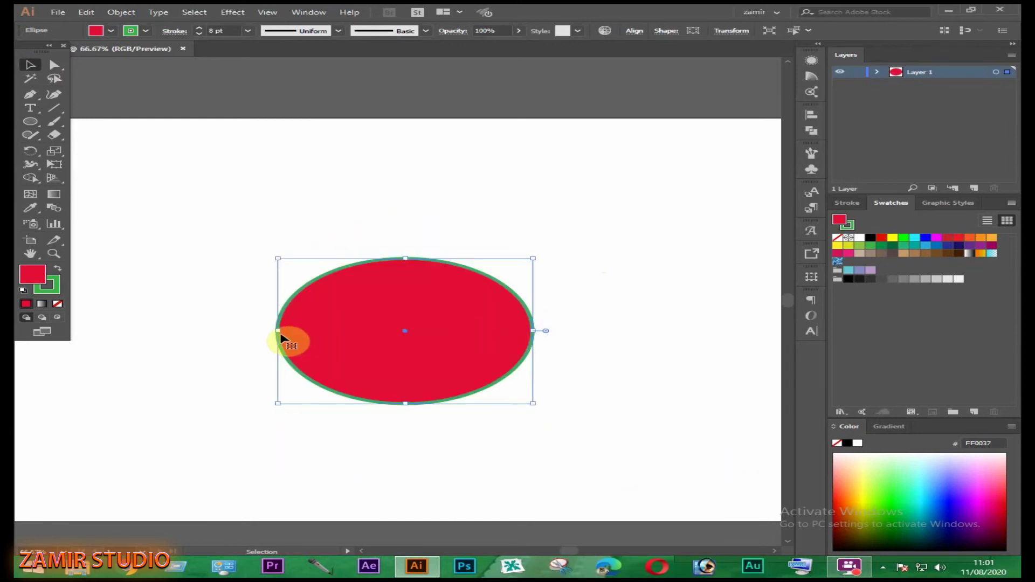
pyautogui.moveTo(278, 332)
pyautogui.mouseDown()
pyautogui.moveTo(282, 317)
pyautogui.moveTo(328, 316)
pyautogui.moveTo(481, 358)
pyautogui.mouseUp()
pyautogui.hotkey('ctrl', 'z')
pyautogui.hotkey('ctrl', 'z')
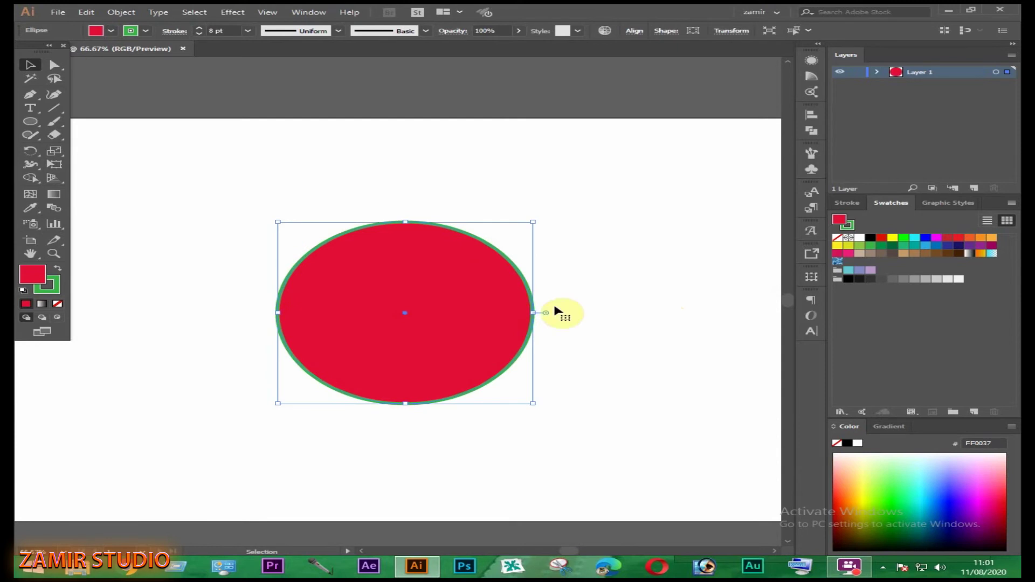
pyautogui.moveTo(275, 312)
pyautogui.mouseDown()
pyautogui.moveTo(406, 311)
pyautogui.moveTo(358, 313)
pyautogui.mouseUp()
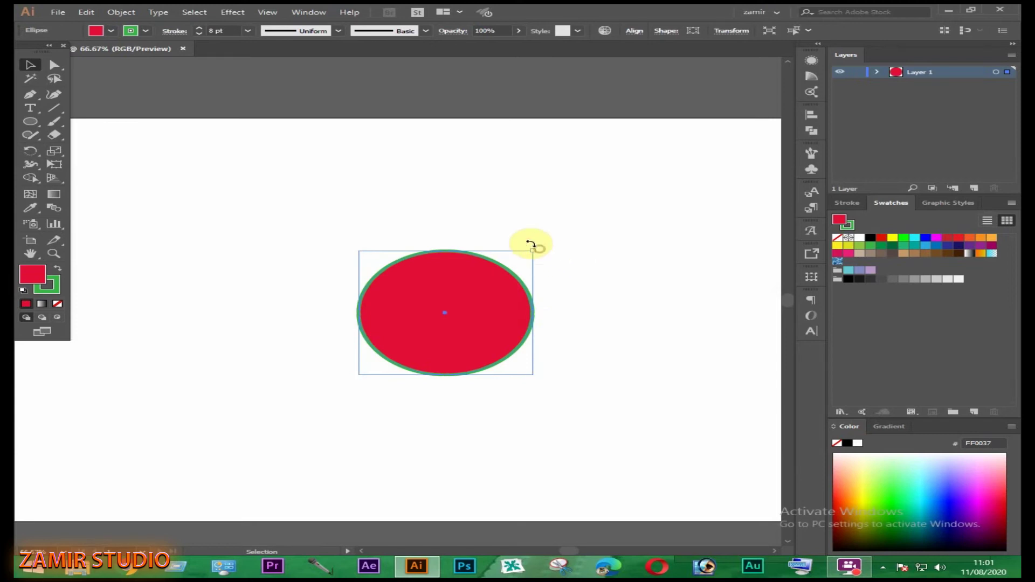
# - Rotate the ellipse and drag its pie widget to cut it into a pie wedge
pyautogui.moveTo(530, 243); pyautogui.dragTo(493, 215)
pyautogui.press('a')
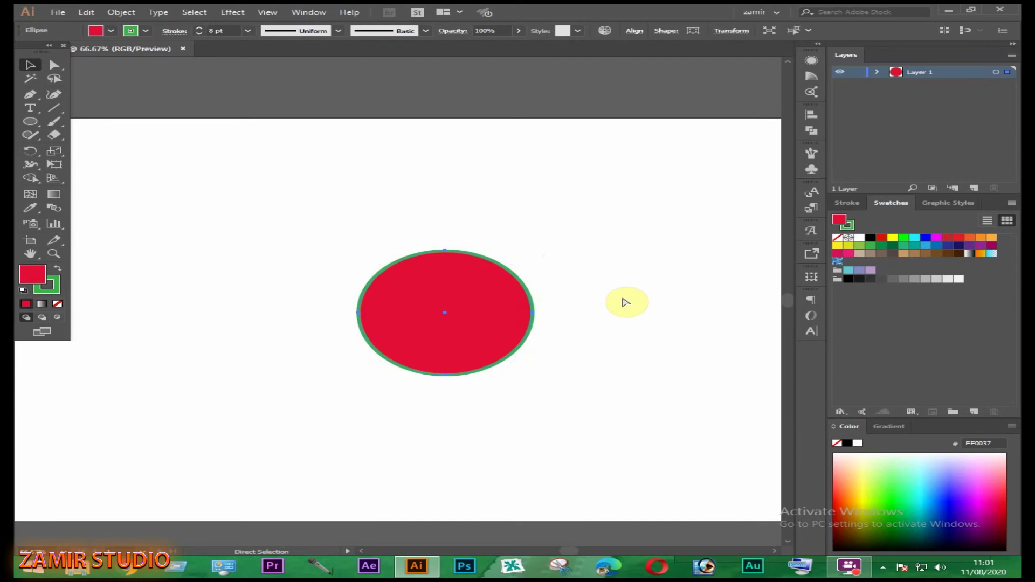
pyautogui.press('v')
pyautogui.hotkey('ctrl', '1')
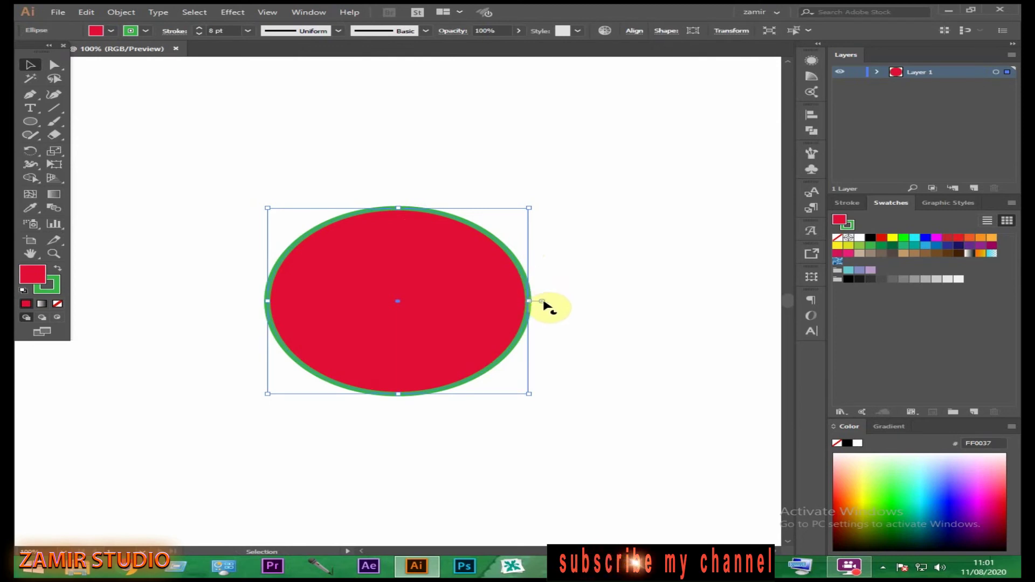
pyautogui.moveTo(542, 301)
pyautogui.mouseDown()
pyautogui.moveTo(466, 209)
pyautogui.moveTo(517, 247)
pyautogui.moveTo(412, 204)
pyautogui.moveTo(323, 222)
pyautogui.moveTo(488, 246)
pyautogui.moveTo(498, 232)
pyautogui.mouseUp()
# - Delete the pie, then draw a red hexagon and rotate it to a flat top
pyautogui.press('Delete')
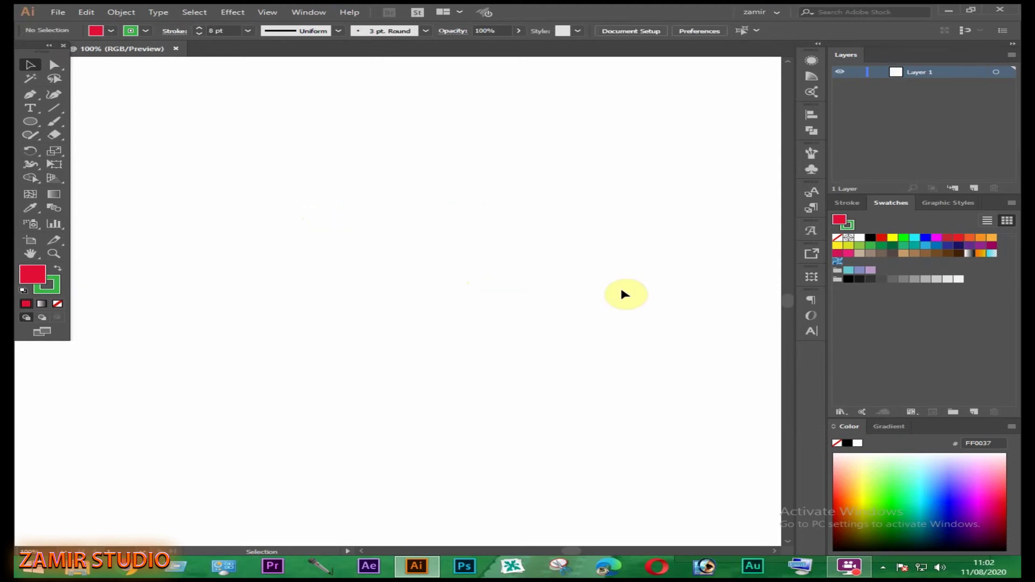
pyautogui.click(30, 122)
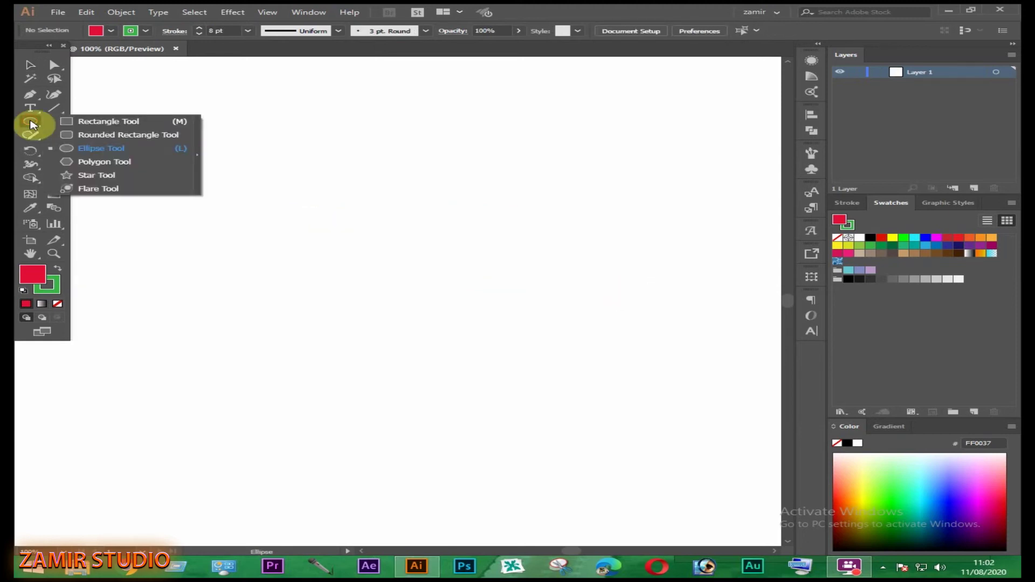
pyautogui.click(123, 163)
pyautogui.moveTo(299, 227); pyautogui.dragTo(358, 268)
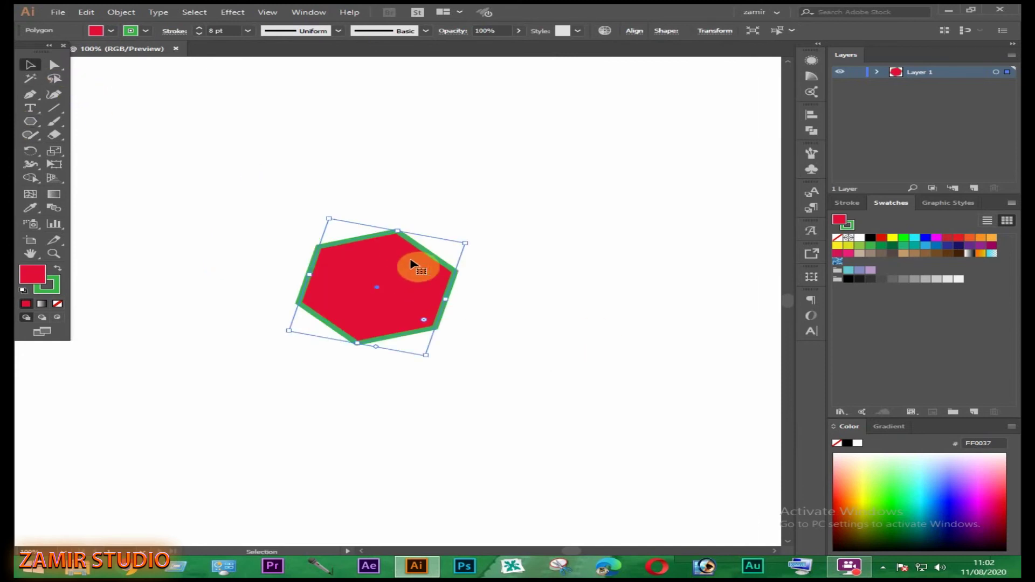
pyautogui.moveTo(467, 311); pyautogui.dragTo(393, 231)
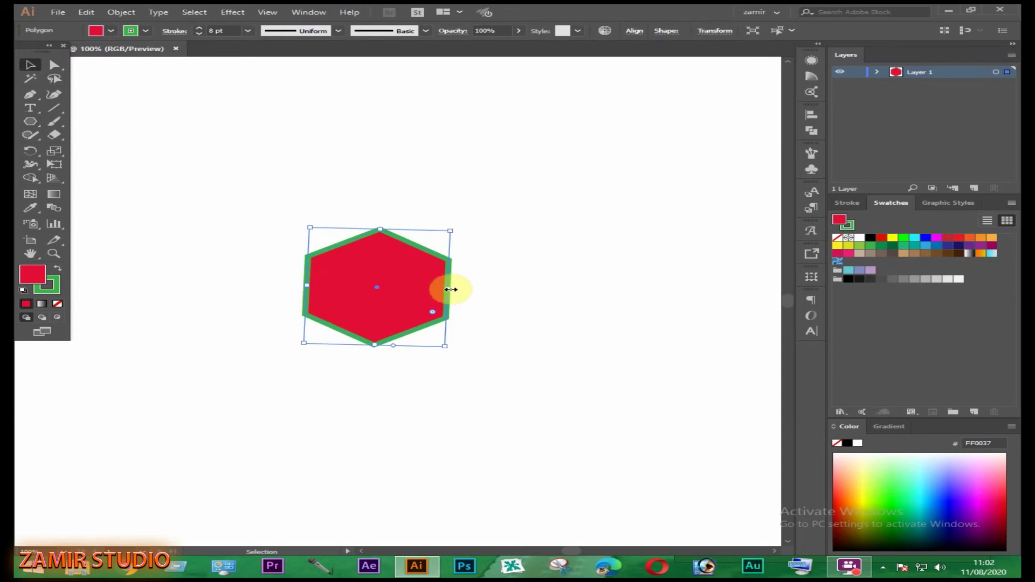
pyautogui.moveTo(456, 340); pyautogui.dragTo(460, 286)
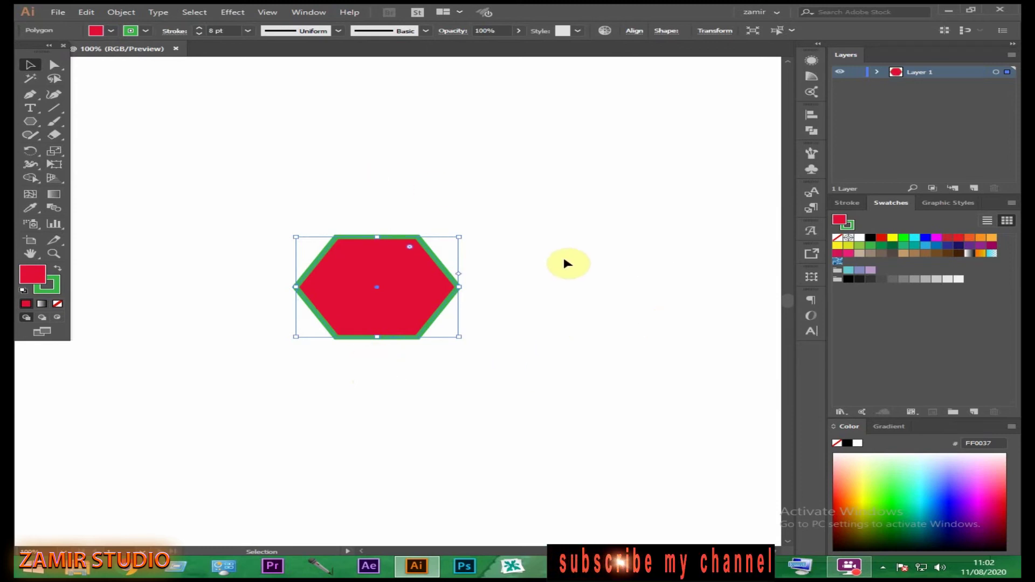
# - At 200% zoom, raise the polygon's side count with its sides widget and shrink it
pyautogui.hotkey('ctrl', '+')
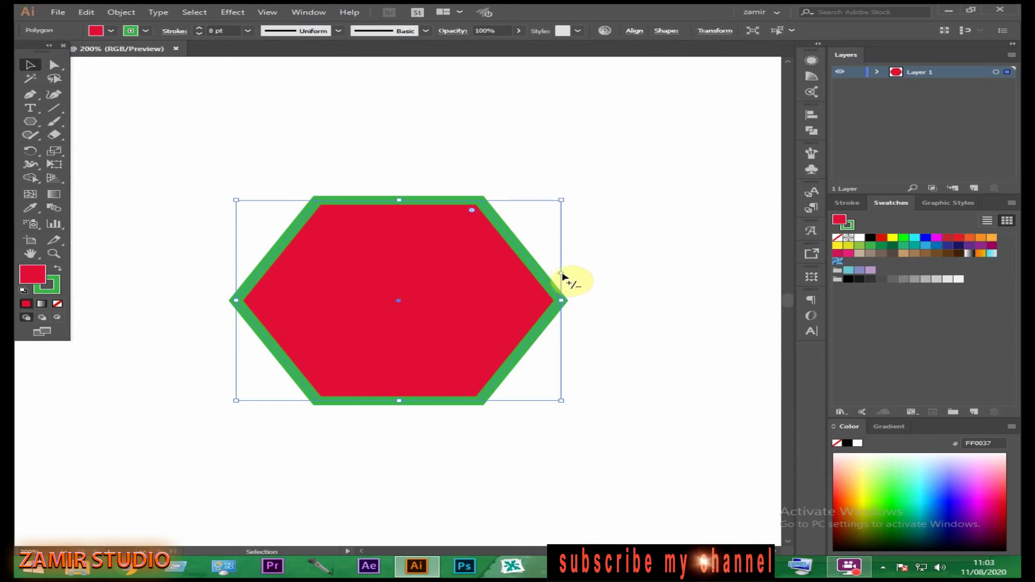
pyautogui.moveTo(561, 277); pyautogui.dragTo(557, 226)
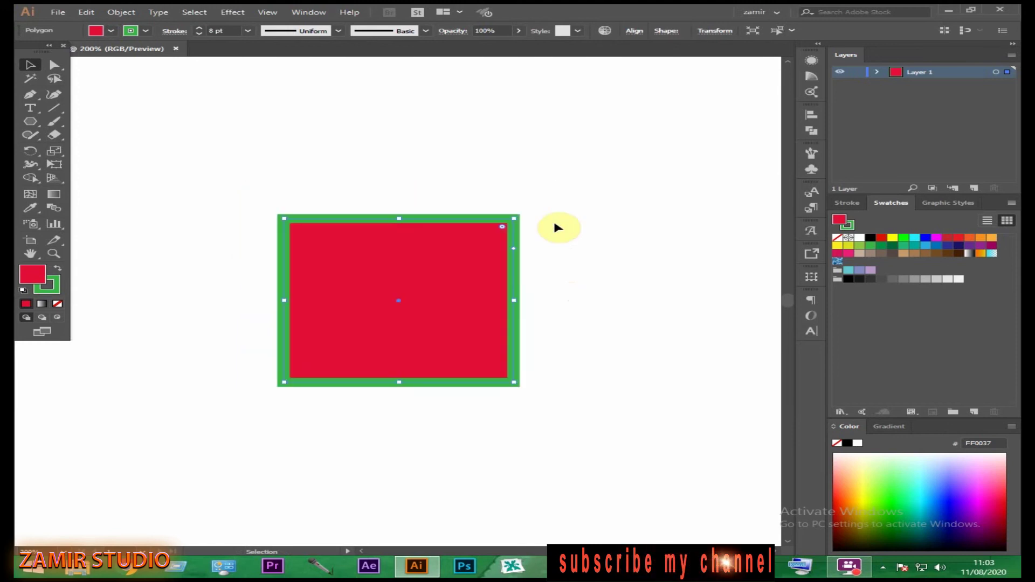
pyautogui.moveTo(513, 247)
pyautogui.mouseDown()
pyautogui.moveTo(518, 287)
pyautogui.moveTo(562, 315)
pyautogui.moveTo(568, 342)
pyautogui.mouseUp()
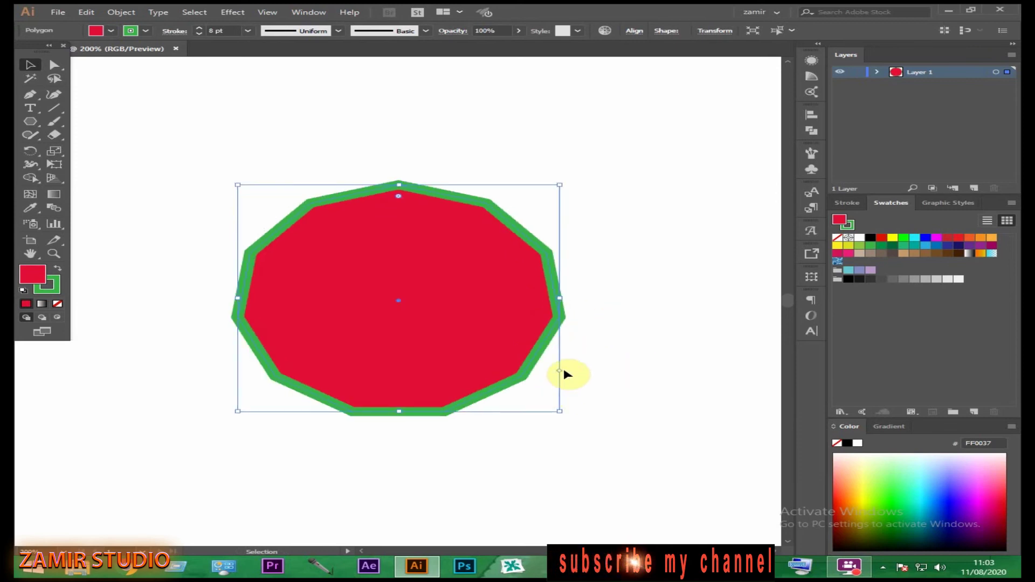
pyautogui.click(457, 334)
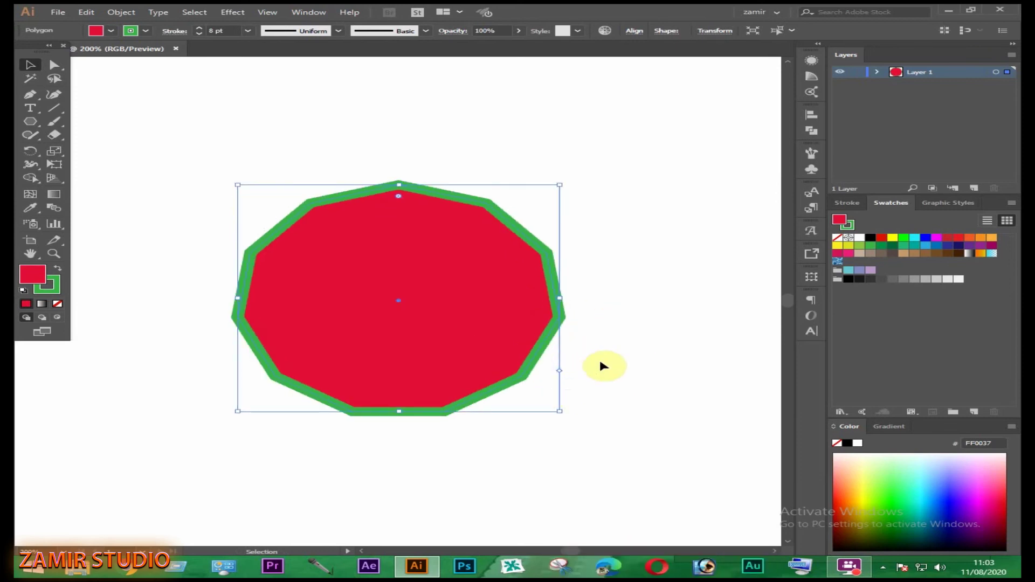
pyautogui.moveTo(559, 411)
pyautogui.mouseDown()
pyautogui.moveTo(410, 329)
pyautogui.moveTo(381, 291)
pyautogui.mouseUp()
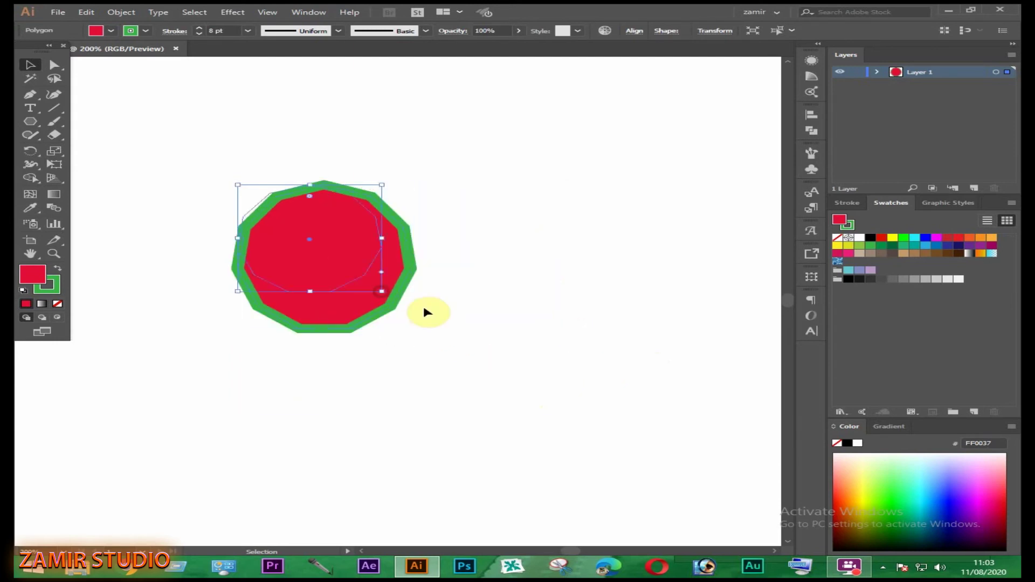
pyautogui.click(30, 122)
# - Create a three-sided red triangle through the Polygon options and move it up beside the octagon
pyautogui.click(510, 323)
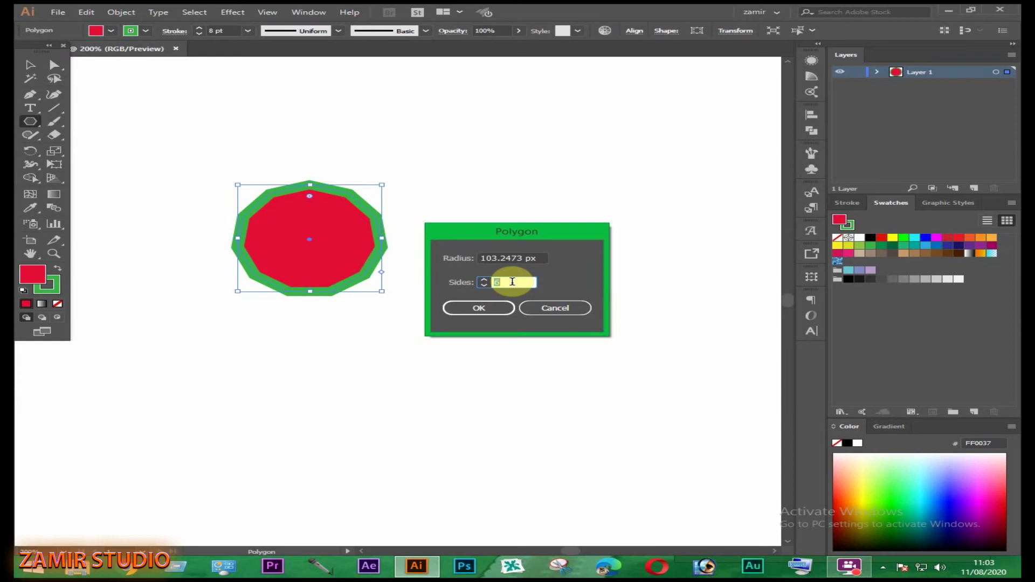
pyautogui.press('Return')
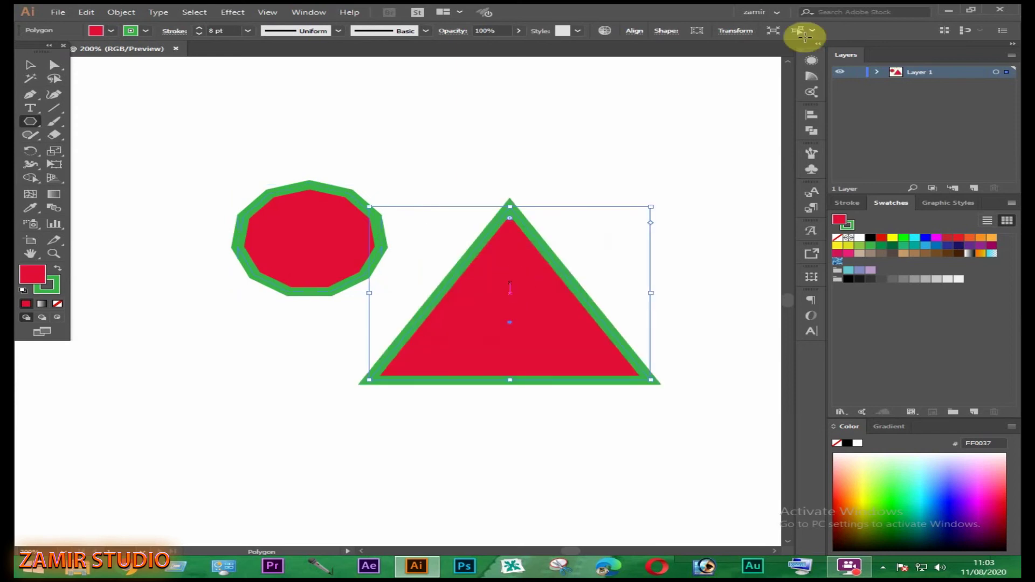
pyautogui.press('v')
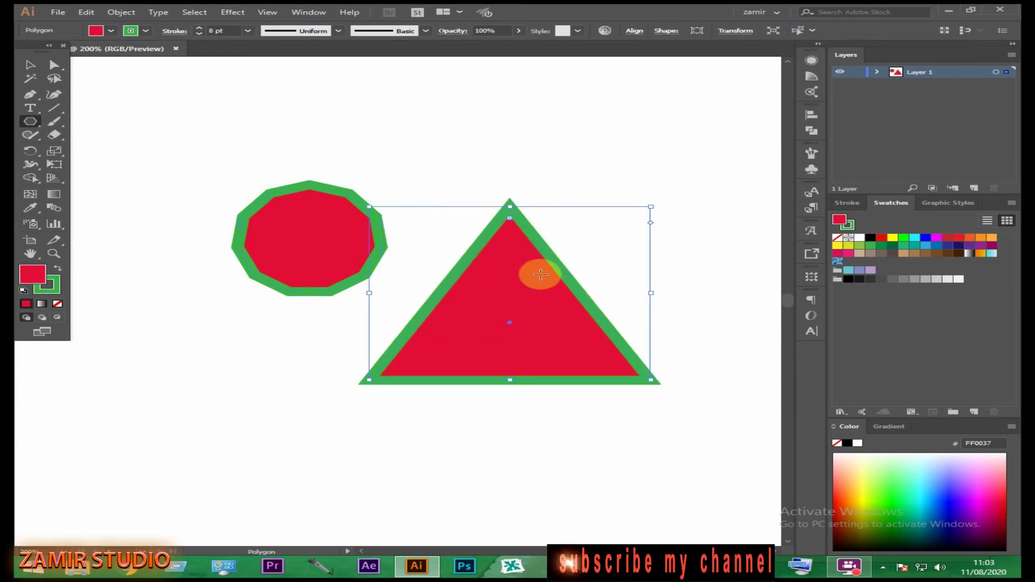
pyautogui.moveTo(539, 273); pyautogui.dragTo(539, 152)
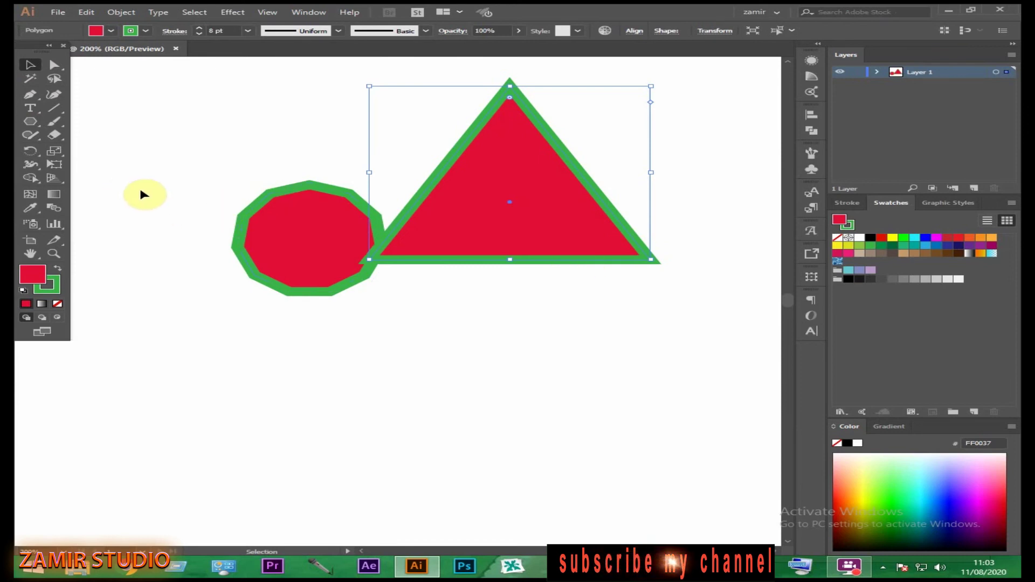
# - Draw a small polygon, varying its sides with Up/Down arrows, then delete all three shapes
pyautogui.click(30, 123)
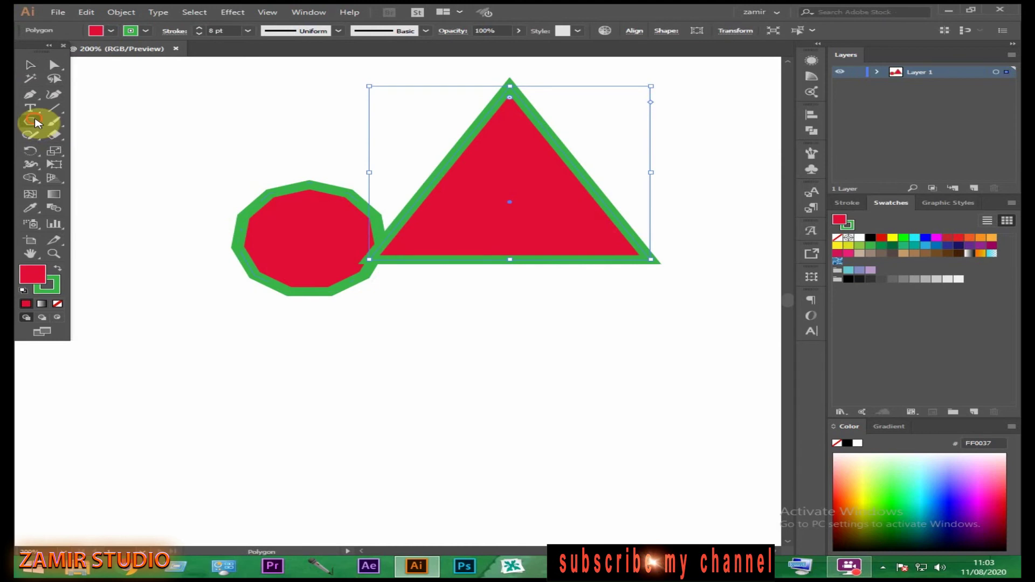
pyautogui.hotkey('ctrl', 'shift', 'a')
pyautogui.moveTo(421, 344); pyautogui.dragTo(459, 378)
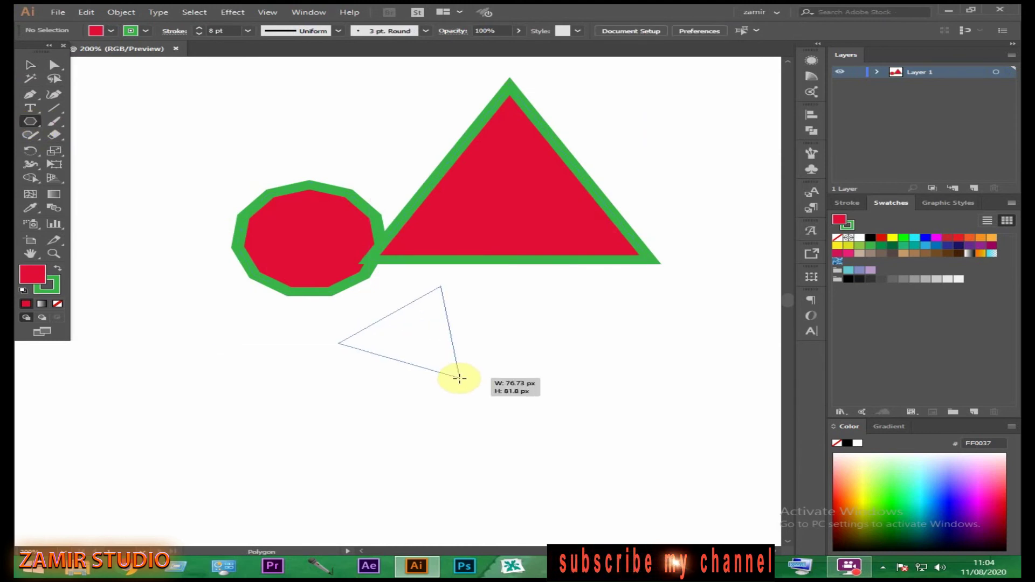
pyautogui.moveTo(460, 379); pyautogui.dragTo(464, 383)
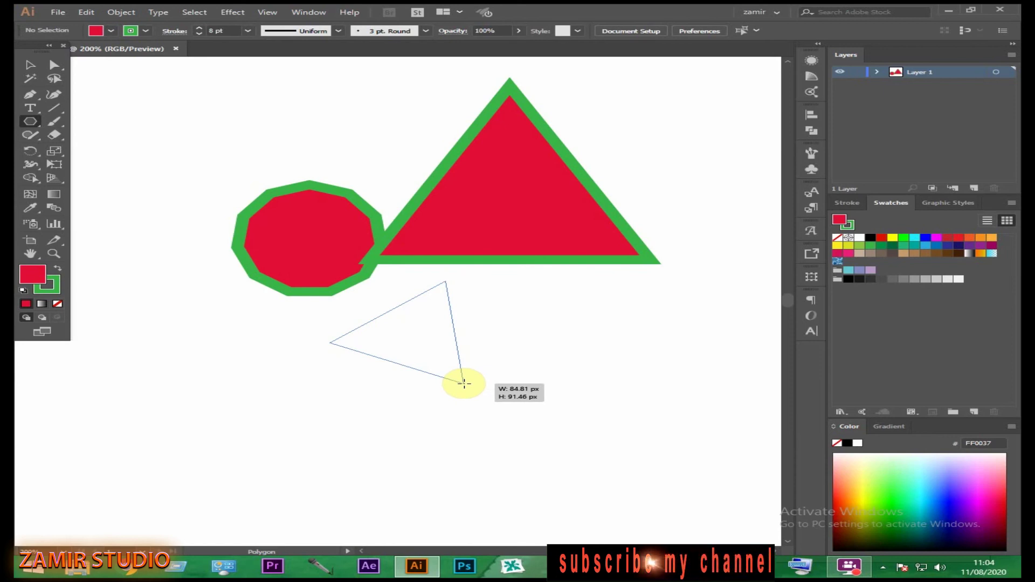
pyautogui.press('Up')
pyautogui.press('Up')
pyautogui.press('Up')
pyautogui.press('Up')
pyautogui.press('Up')
pyautogui.press('Up')
pyautogui.press('Up')
pyautogui.press('Up')
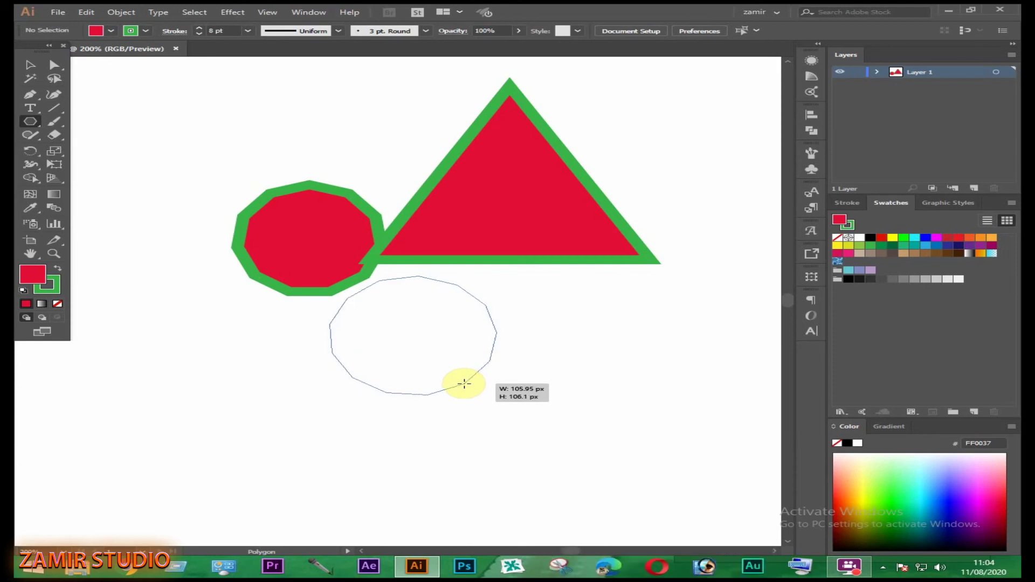
pyautogui.press('Down')
pyautogui.press('Down')
pyautogui.press('Down')
pyautogui.press('Down')
pyautogui.press('Down')
pyautogui.press('Down')
pyautogui.press('Up')
pyautogui.press('Up')
pyautogui.press('Up')
pyautogui.press('Up')
pyautogui.press('Up')
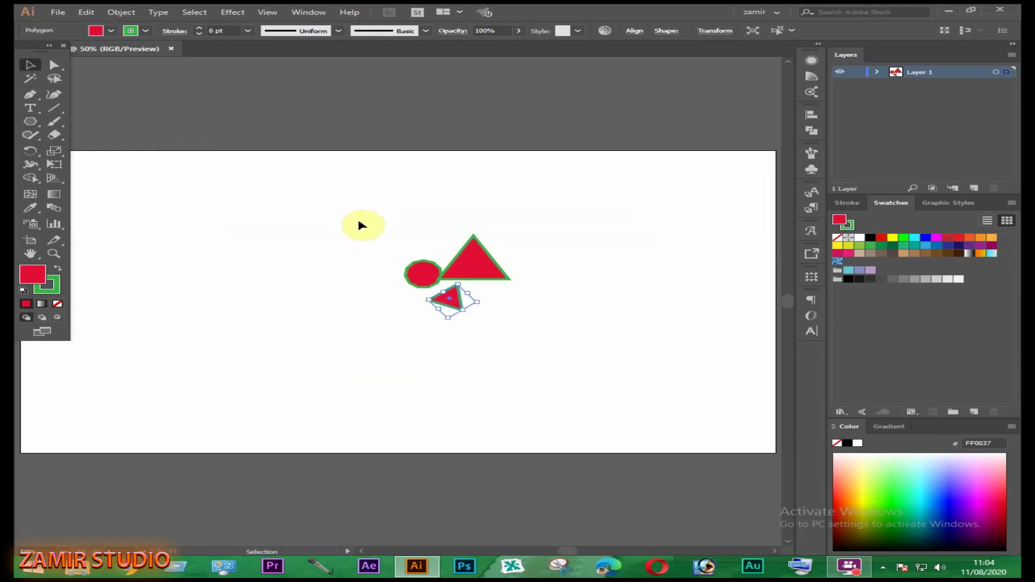
pyautogui.moveTo(362, 225); pyautogui.dragTo(536, 325)
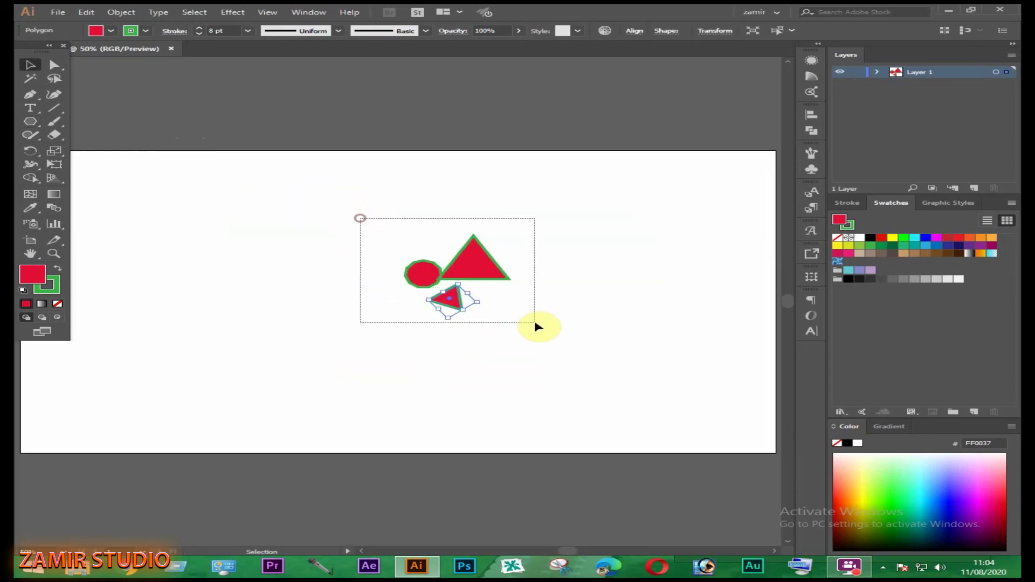
pyautogui.press('Delete')
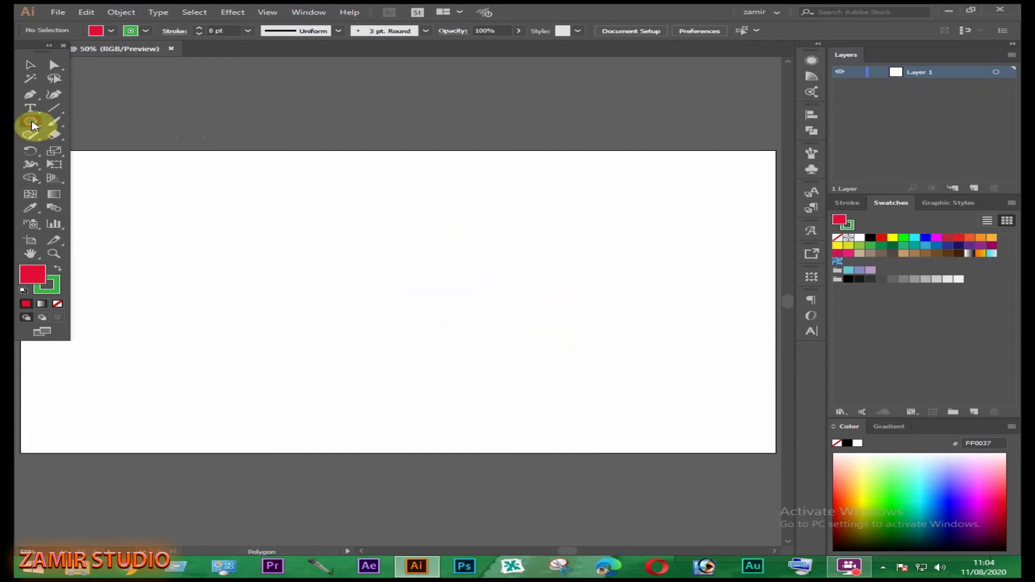
# - Draw a red five-point star with the Star tool and move it toward the centre
pyautogui.click(32, 125)
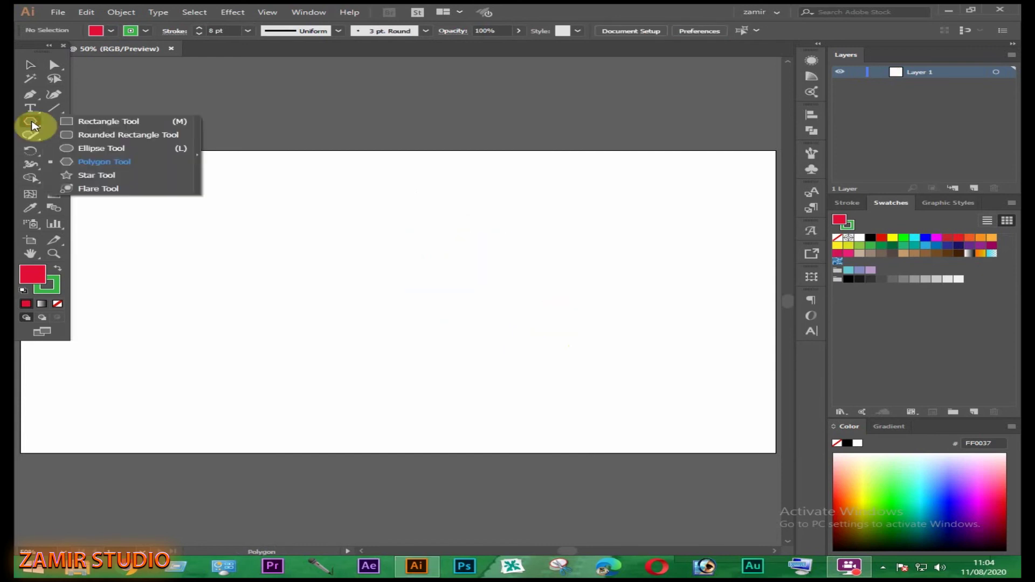
pyautogui.click(97, 175)
pyautogui.click(30, 121)
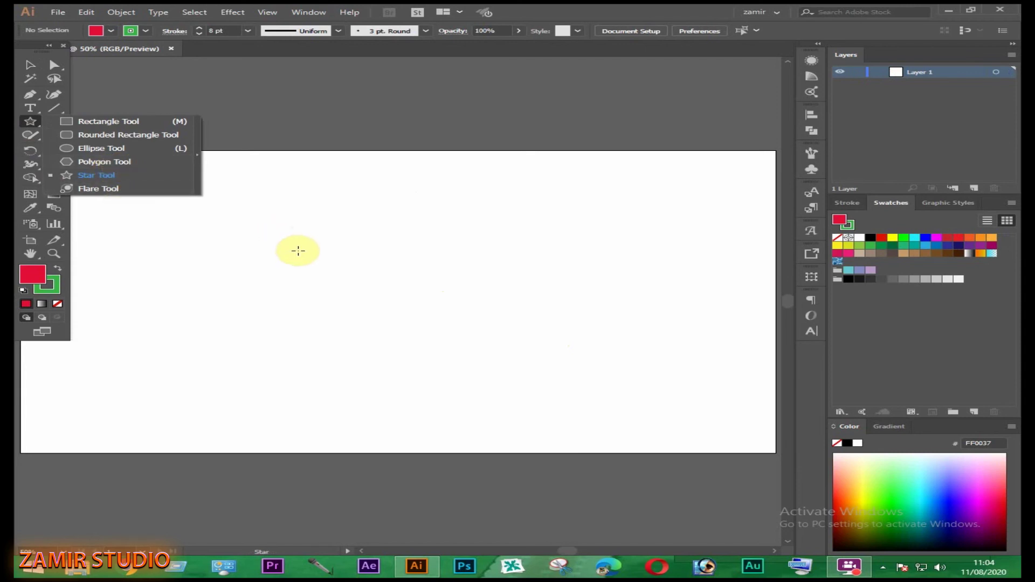
pyautogui.click(584, 18)
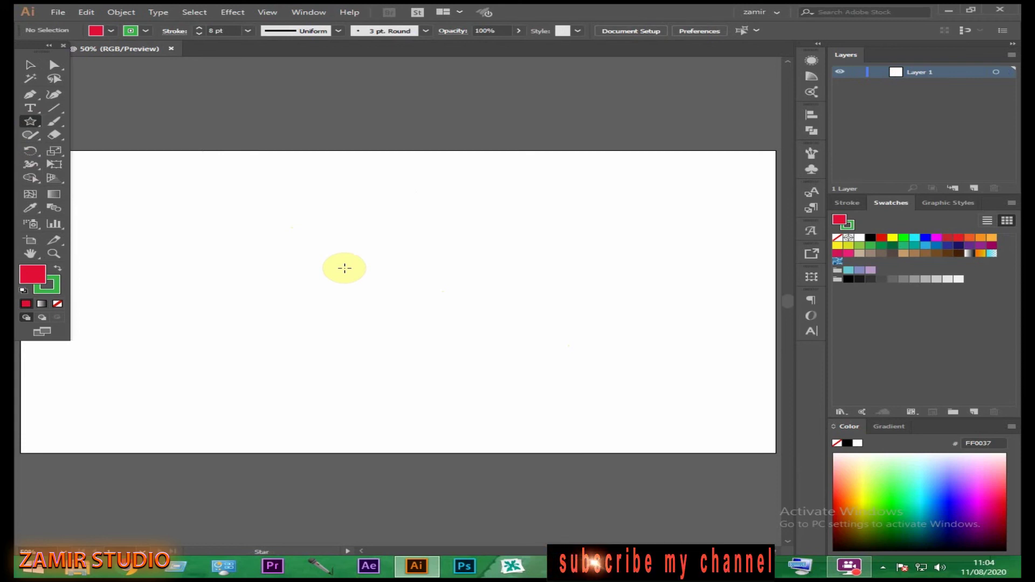
pyautogui.moveTo(313, 261); pyautogui.dragTo(382, 300)
pyautogui.click(30, 65)
pyautogui.moveTo(306, 250); pyautogui.dragTo(357, 277)
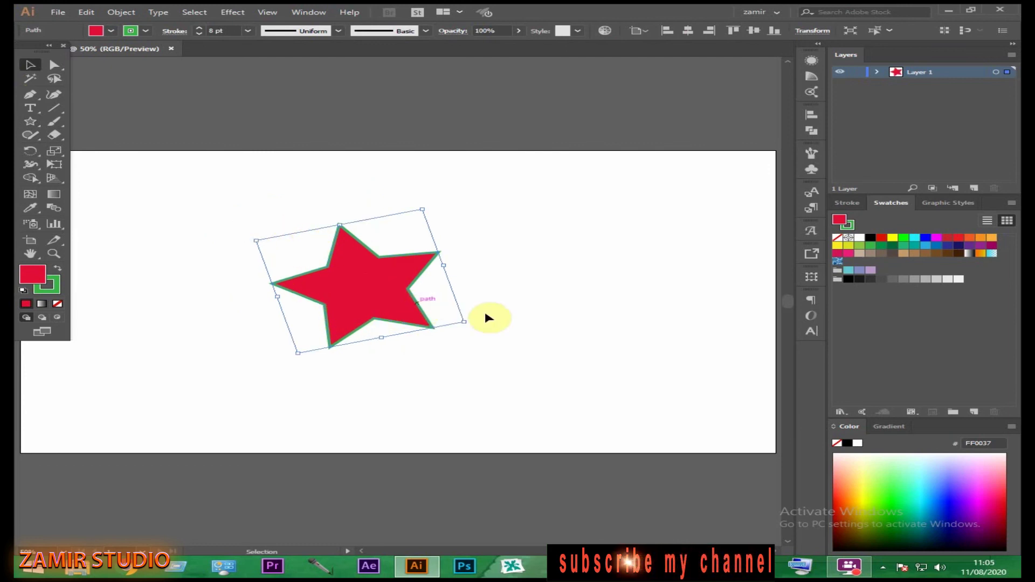
pyautogui.click(347, 289)
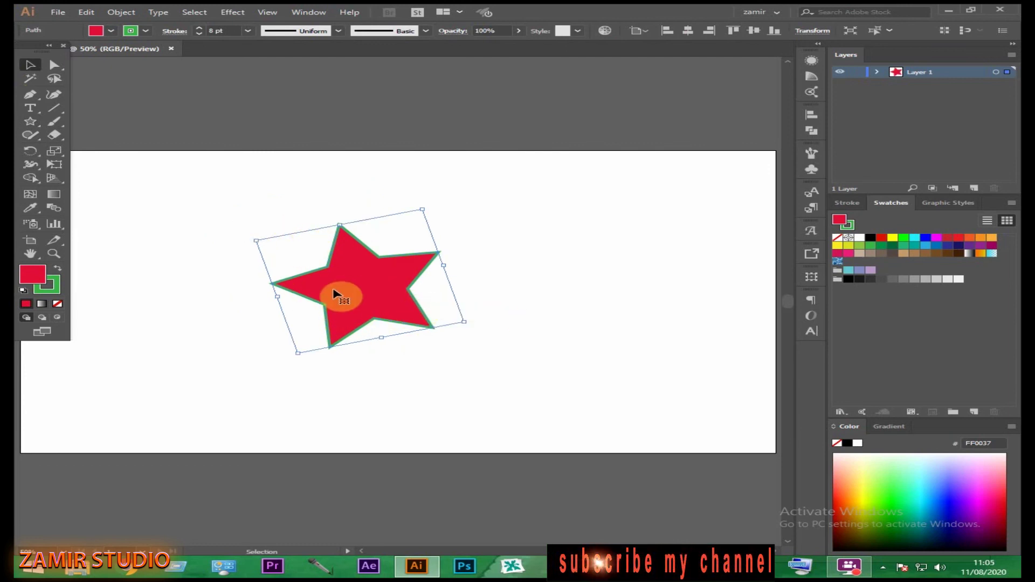
# - Create a 10-point star beside it through the Star dialog
pyautogui.click(30, 121)
pyautogui.click(529, 272)
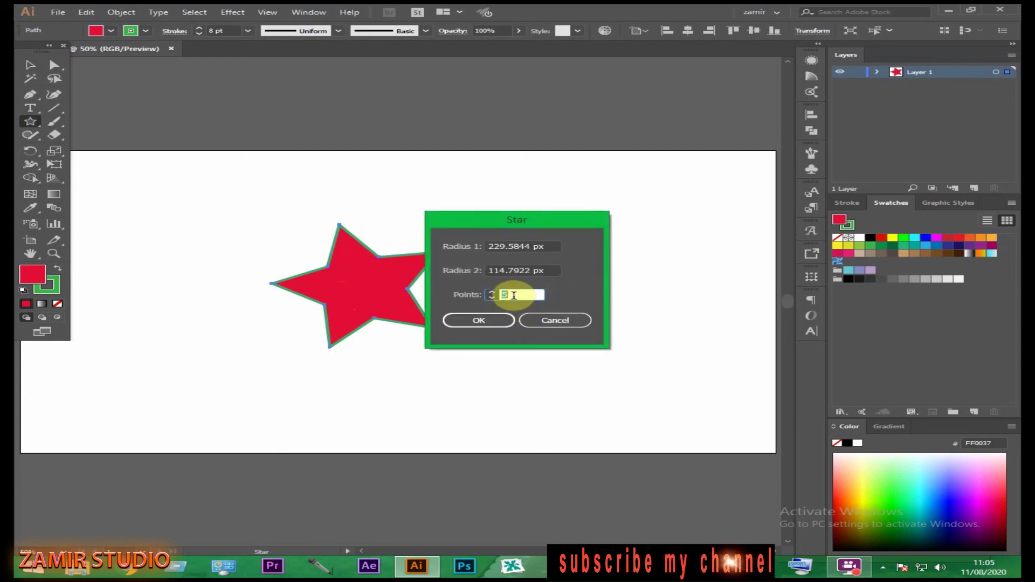
pyautogui.press('BackSpace')
pyautogui.write('10')
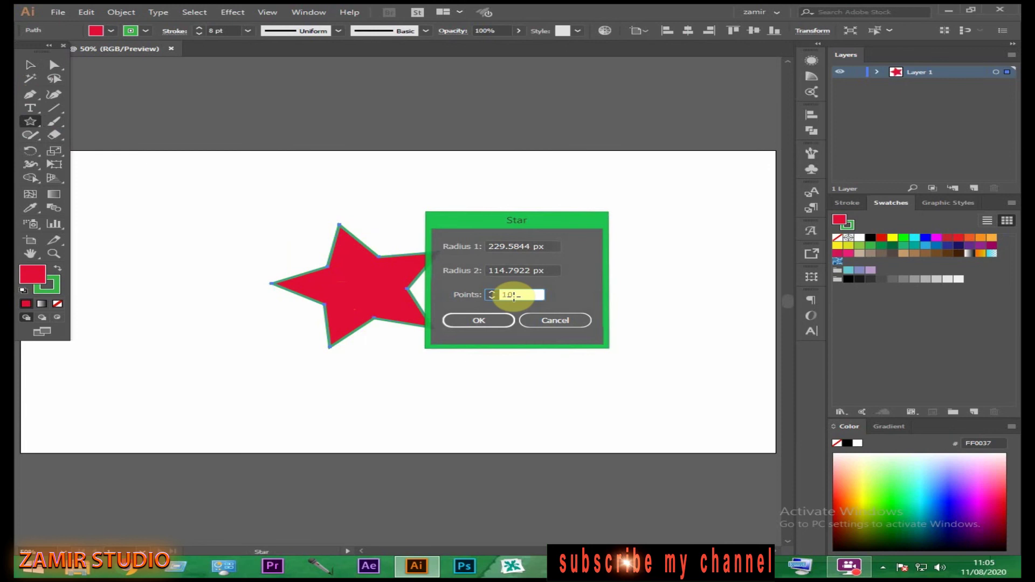
pyautogui.press('Return')
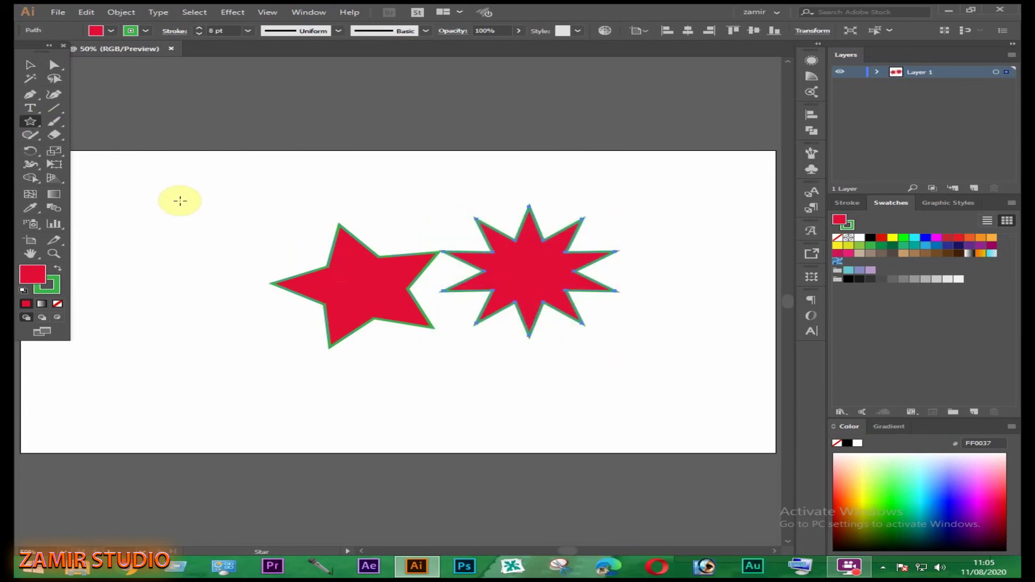
# - Draw a six-point star left of the others, enlarging and rotating it
pyautogui.moveTo(142, 286); pyautogui.dragTo(190, 311)
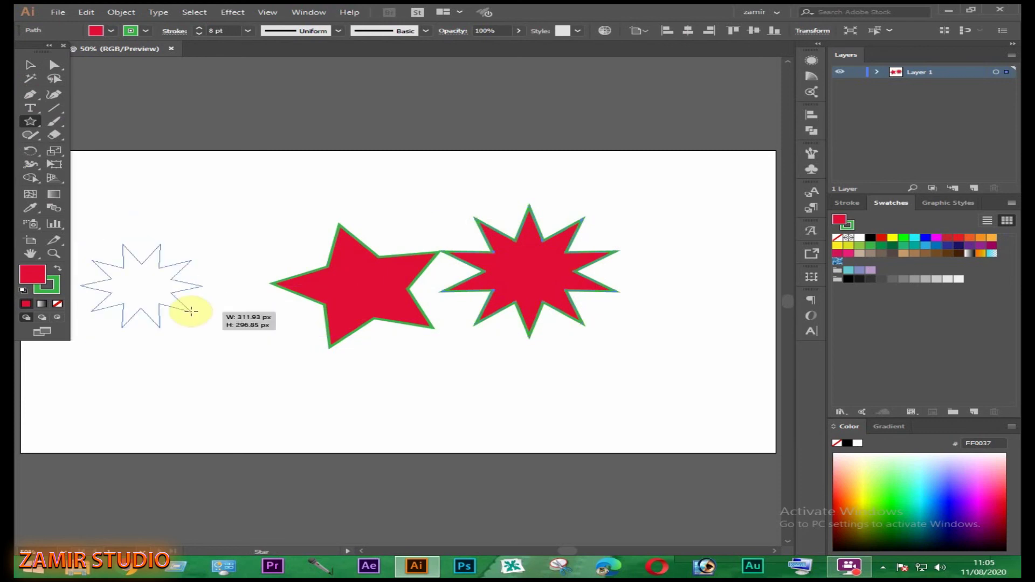
pyautogui.moveTo(191, 311); pyautogui.dragTo(193, 311)
pyautogui.press('Up')
pyautogui.press('Up')
pyautogui.press('Up')
pyautogui.press('Up')
pyautogui.press('Up')
pyautogui.press('Up')
pyautogui.press('Up')
pyautogui.press('Up')
pyautogui.press('Up')
pyautogui.press('Up')
pyautogui.press('Up')
pyautogui.press('Up')
pyautogui.press('Up')
pyautogui.press('Up')
pyautogui.press('Up')
pyautogui.press('Up')
pyautogui.press('Up')
pyautogui.press('Up')
pyautogui.press('Down')
pyautogui.press('Down')
pyautogui.press('Down')
pyautogui.press('Down')
pyautogui.press('Down')
pyautogui.press('Down')
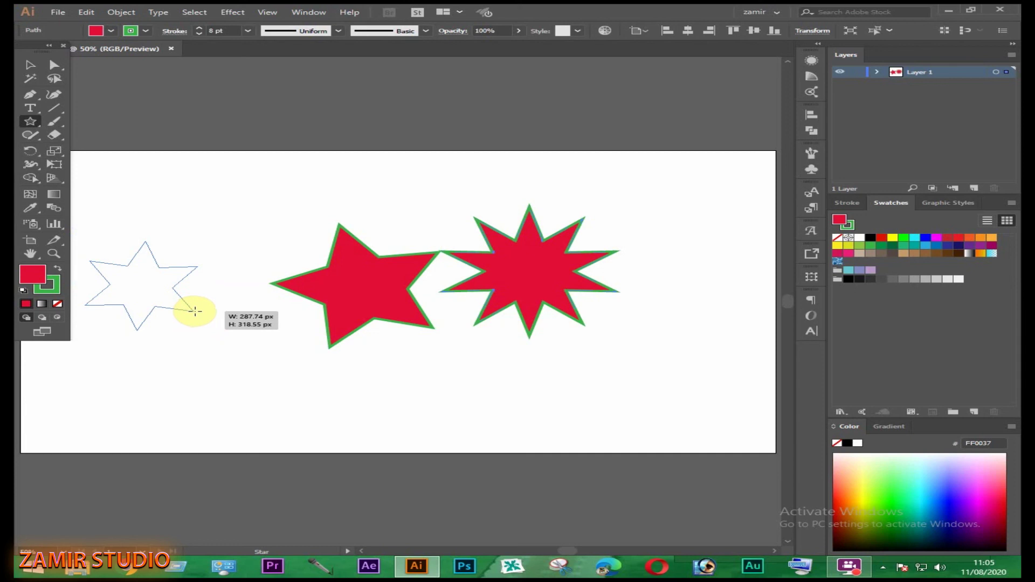
pyautogui.moveTo(194, 311)
pyautogui.mouseDown()
pyautogui.moveTo(259, 353)
pyautogui.moveTo(208, 324)
pyautogui.moveTo(272, 356)
pyautogui.moveTo(369, 346)
pyautogui.moveTo(232, 347)
pyautogui.moveTo(516, 379)
pyautogui.moveTo(208, 309)
pyautogui.moveTo(462, 345)
pyautogui.moveTo(478, 324)
pyautogui.moveTo(376, 203)
pyautogui.moveTo(120, 319)
pyautogui.moveTo(134, 239)
pyautogui.moveTo(139, 296)
pyautogui.moveTo(158, 239)
pyautogui.moveTo(143, 300)
pyautogui.moveTo(162, 235)
pyautogui.moveTo(154, 284)
pyautogui.moveTo(168, 290)
pyautogui.moveTo(205, 273)
pyautogui.moveTo(218, 236)
pyautogui.mouseUp()
# - Marquee-select all three stars and delete them
pyautogui.press('v')
pyautogui.moveTo(111, 190); pyautogui.dragTo(629, 353)
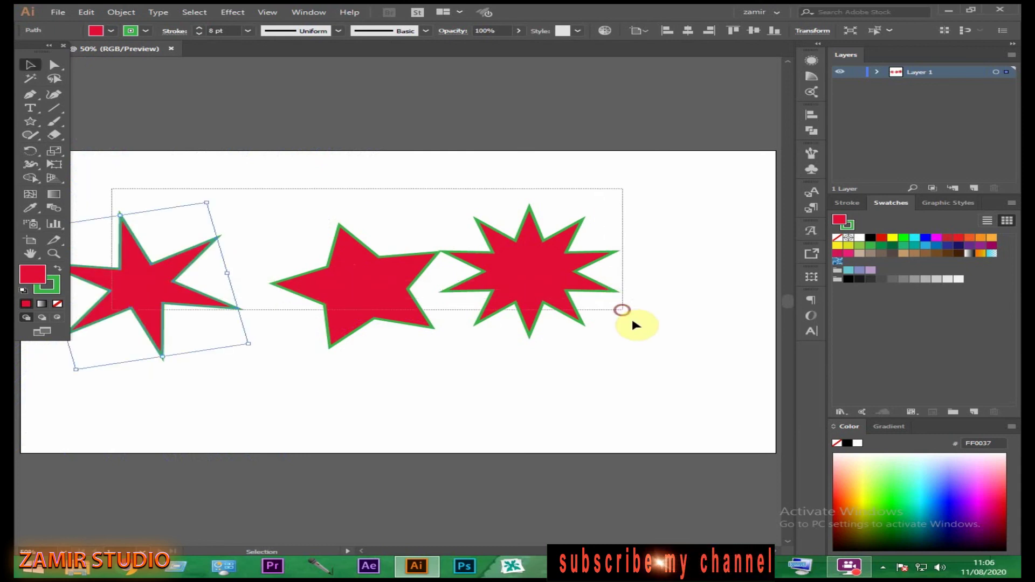
pyautogui.press('Delete')
# - Place a lens flare with default options near the artboard centre, then select it
pyautogui.click(30, 121)
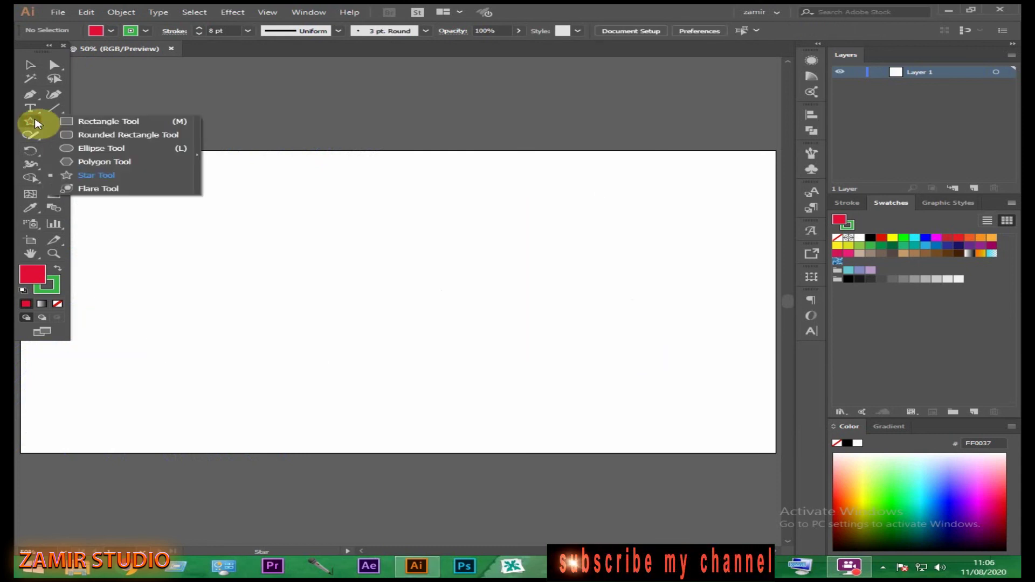
pyautogui.click(118, 189)
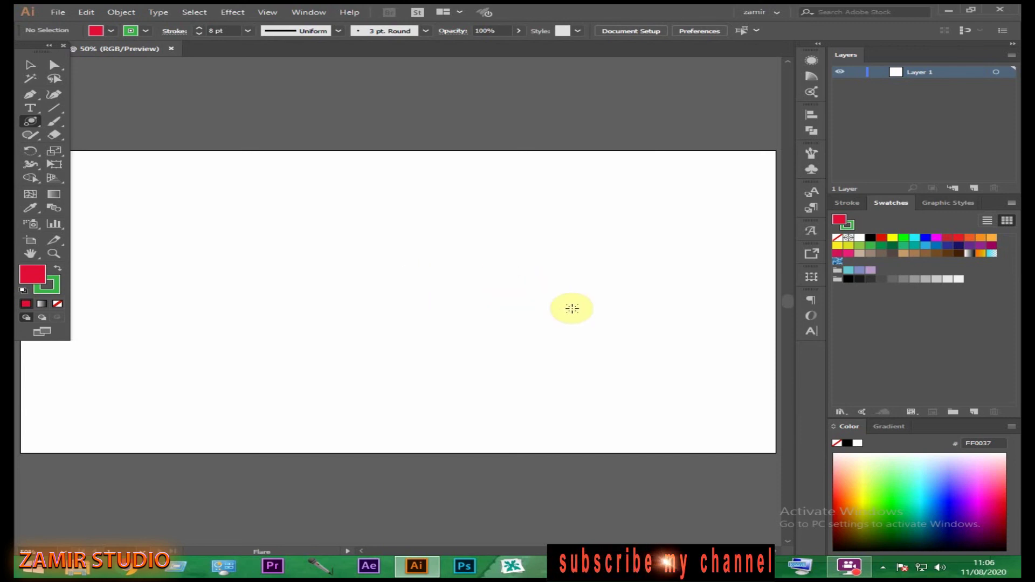
pyautogui.click(440, 269)
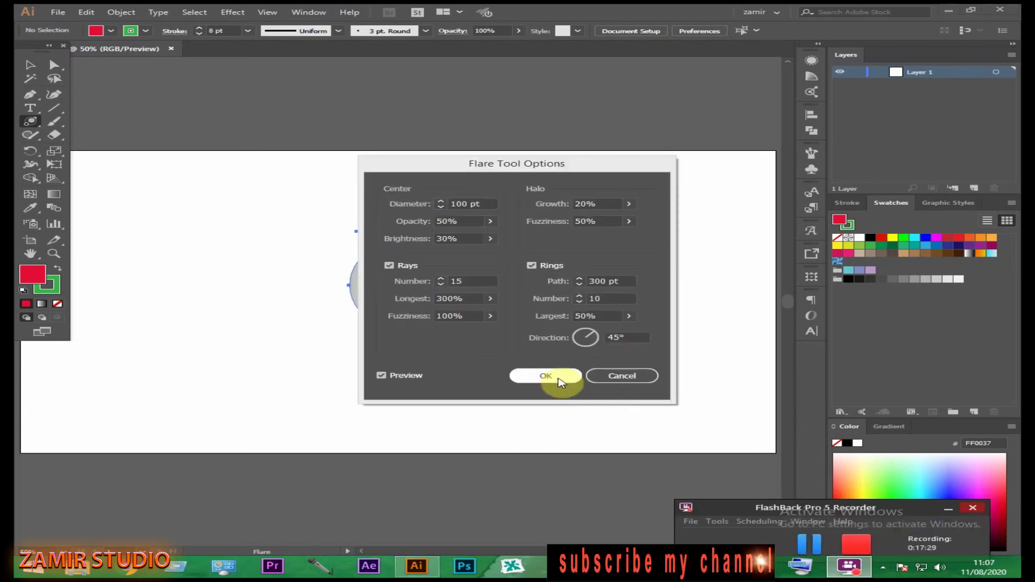
pyautogui.click(555, 376)
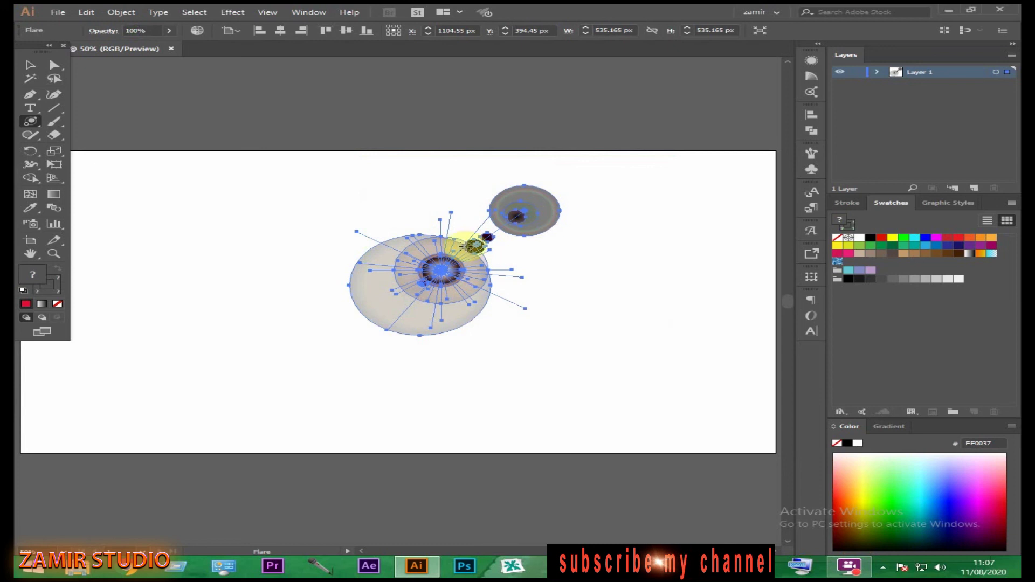
pyautogui.click(30, 64)
pyautogui.click(307, 265)
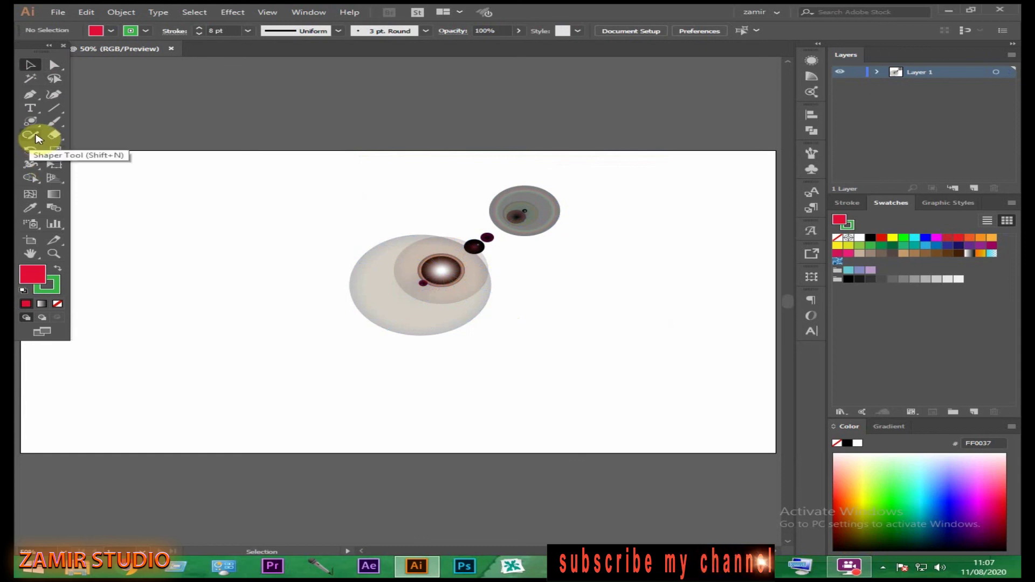
pyautogui.click(427, 302)
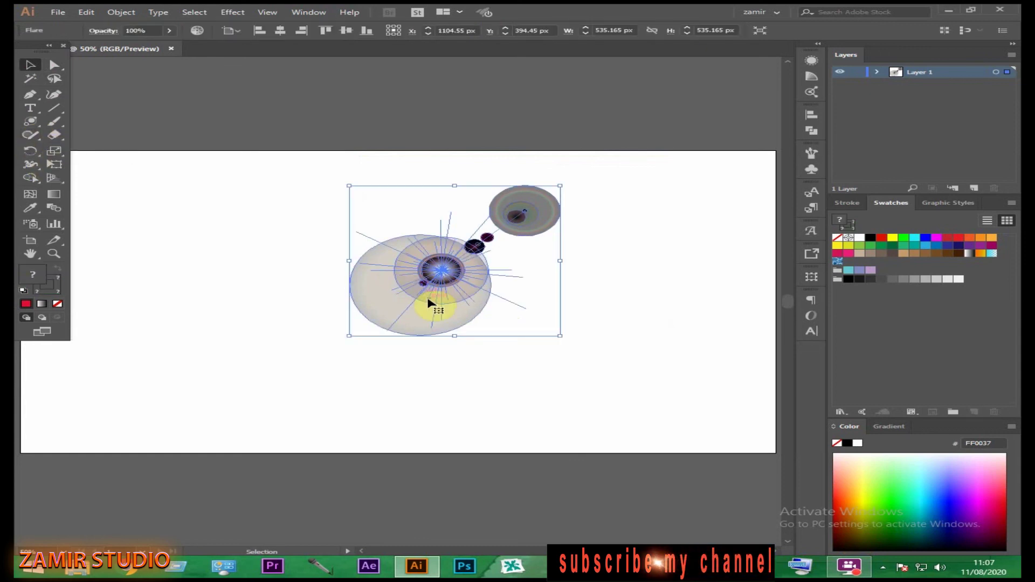
# - Delete the flare and draw a large rectangle with a black fill
pyautogui.press('Delete')
pyautogui.moveTo(31, 121); pyautogui.dragTo(81, 120)
pyautogui.moveTo(216, 205); pyautogui.dragTo(627, 406)
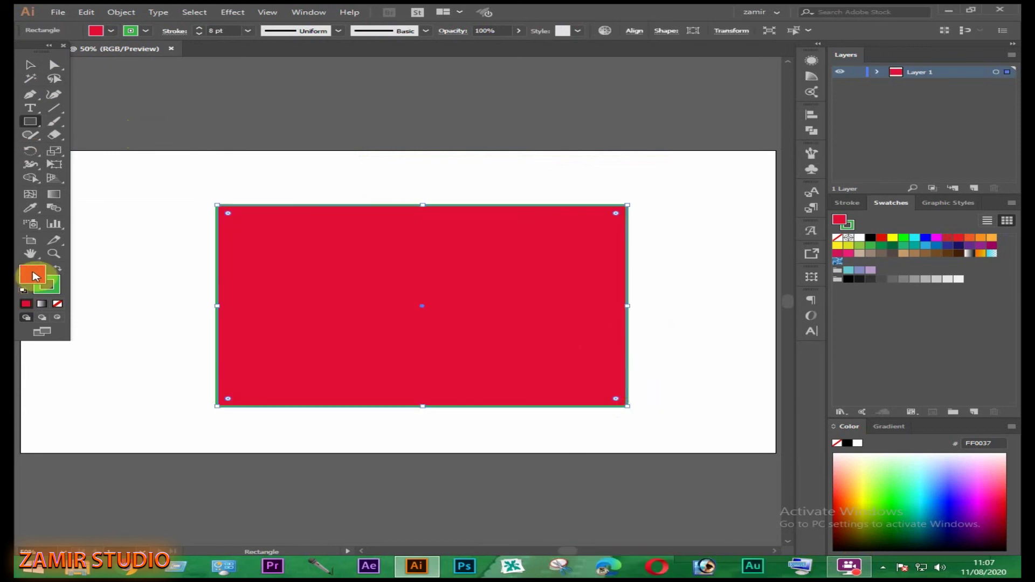
pyautogui.click(851, 279)
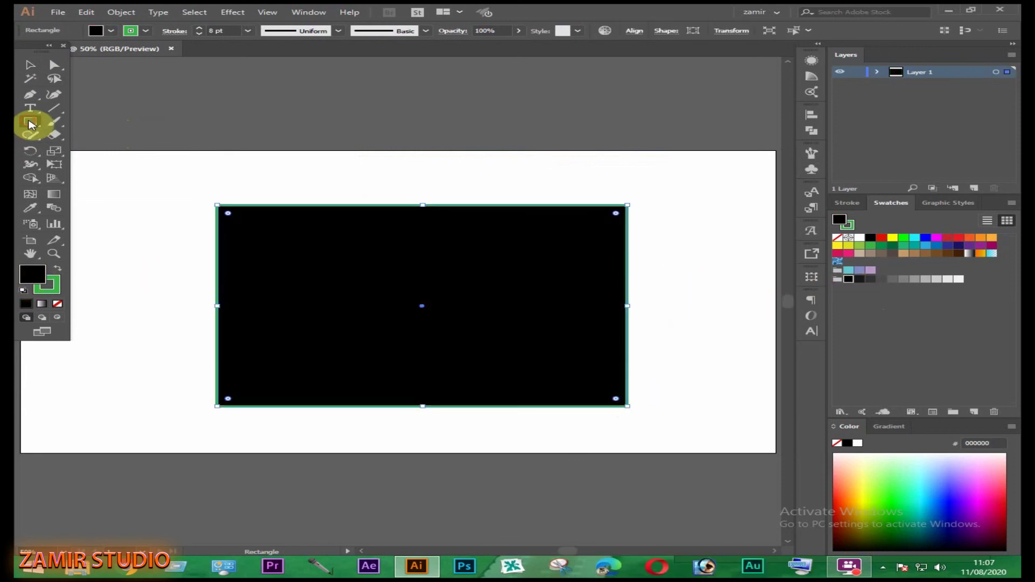
# - Add a new lens flare across the black rectangle using the default settings
pyautogui.moveTo(30, 121); pyautogui.dragTo(84, 189)
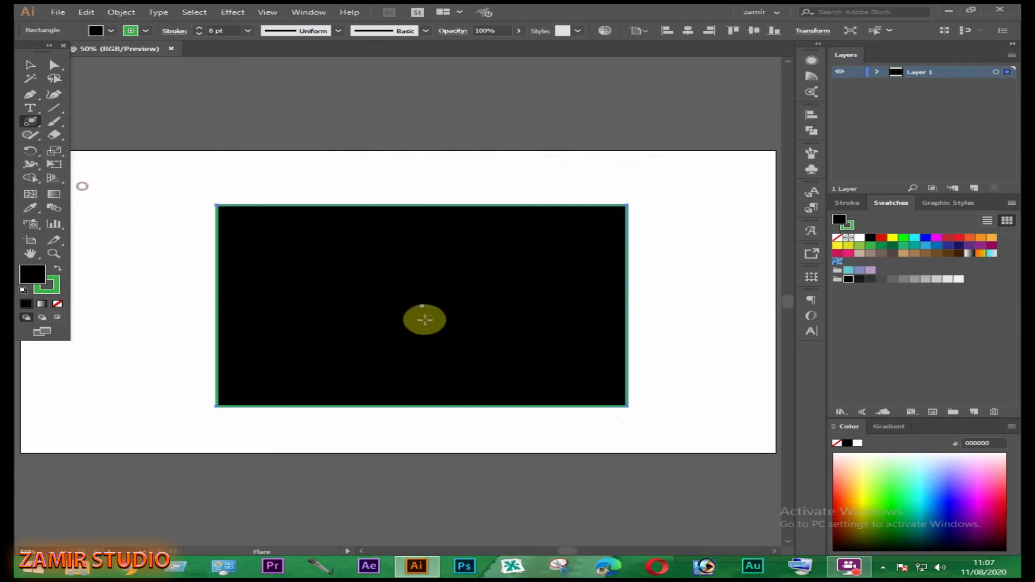
pyautogui.moveTo(370, 298); pyautogui.dragTo(453, 232)
pyautogui.click(565, 356)
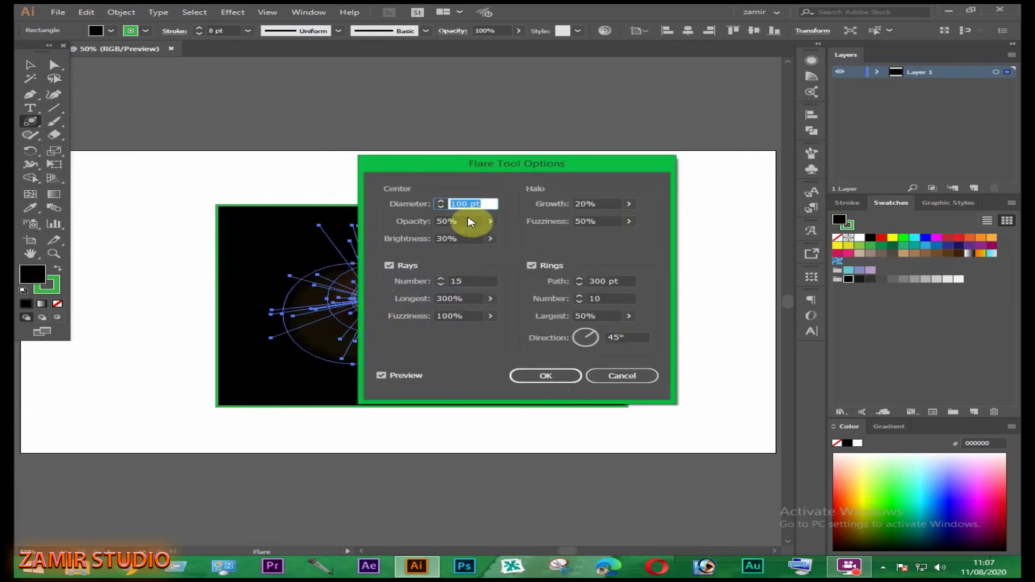
pyautogui.click(570, 377)
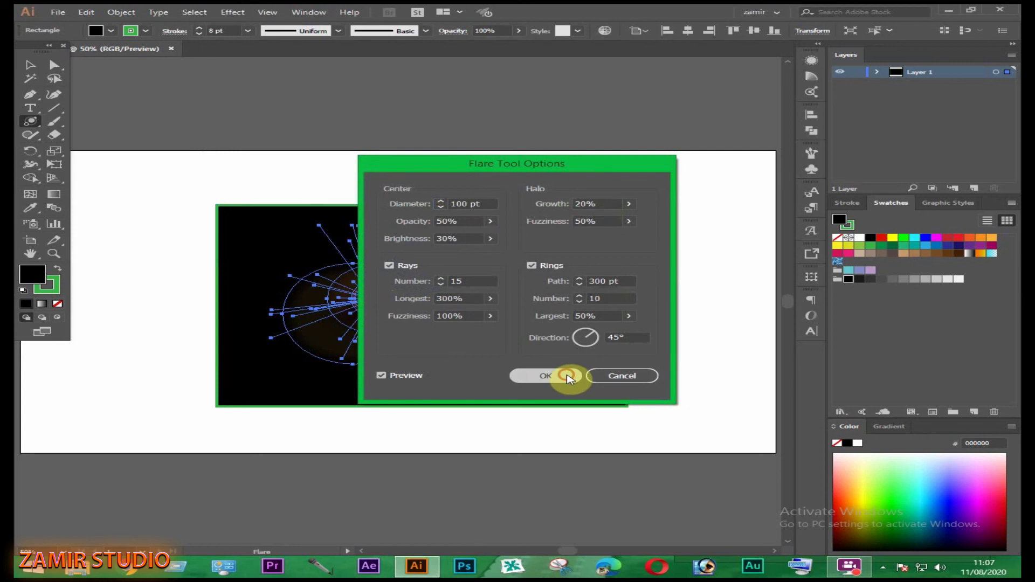
pyautogui.press('v')
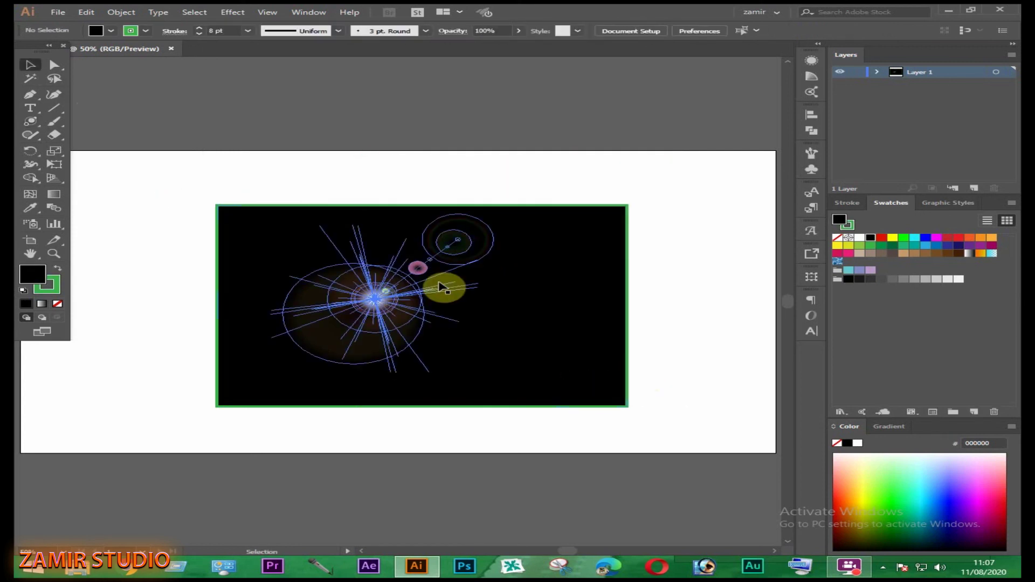